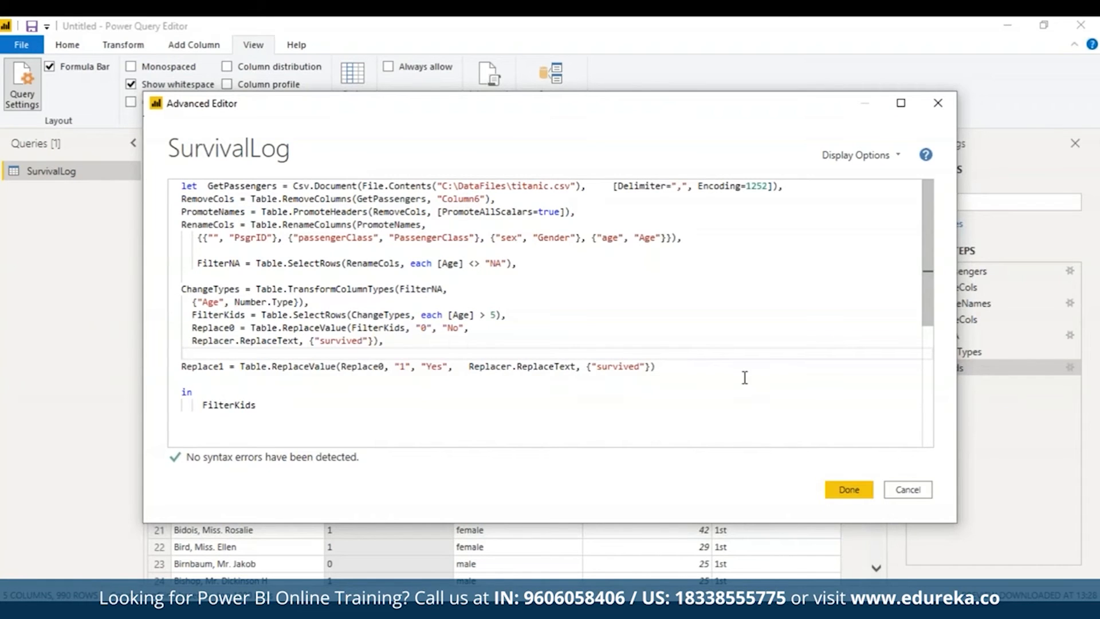
Step: In the query code, replace the output FilterKids after "in" with Replace0 and apply it
left_click(204, 405)
left_click_drag(203, 406, 265, 405)
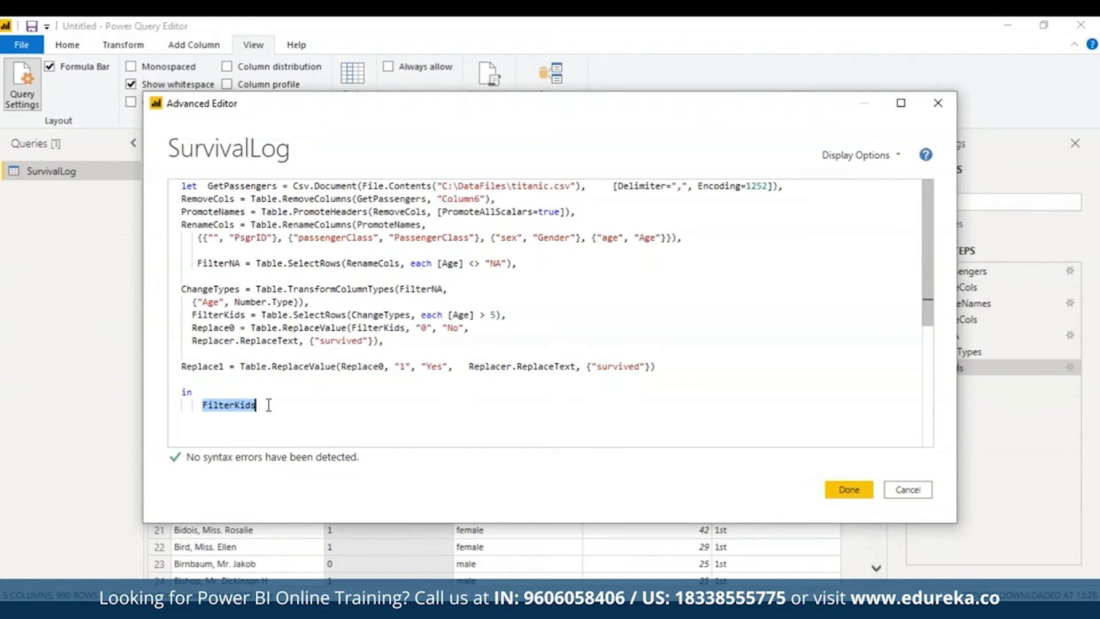
type("repla")
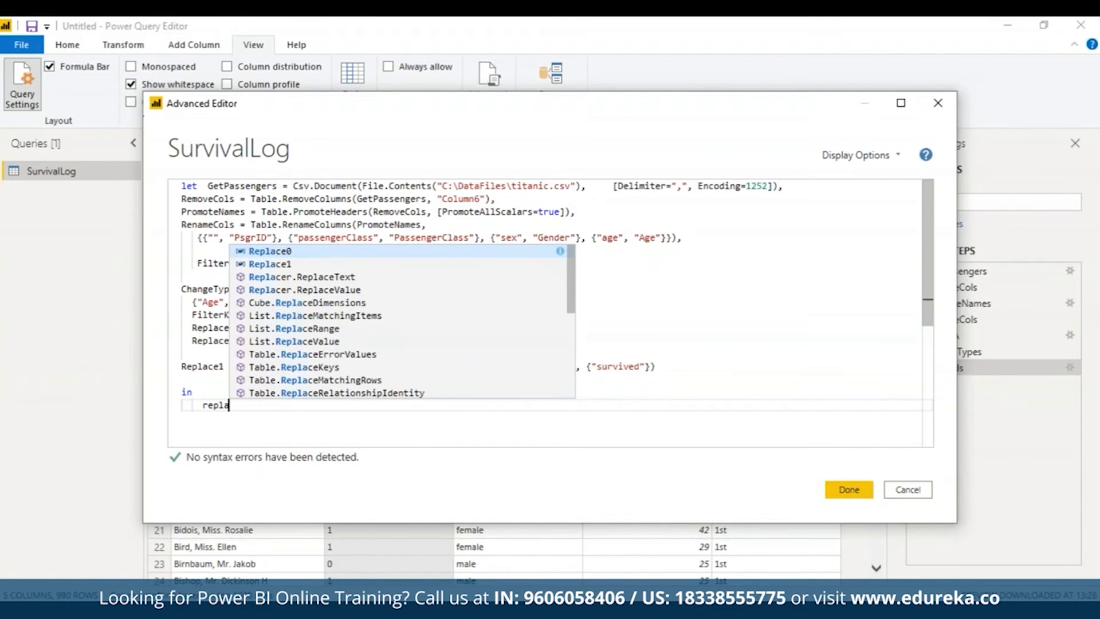
key("Tab")
left_click(848, 491)
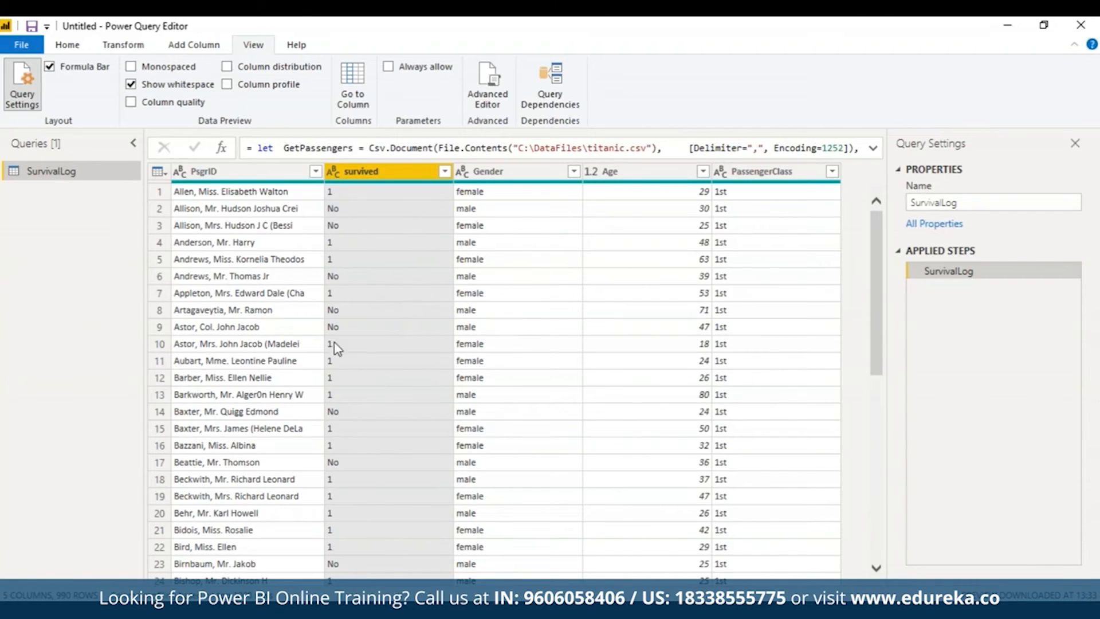
Step: Change the SurvivalLog query's output expression to Replace1 in the code and apply it
left_click(502, 92)
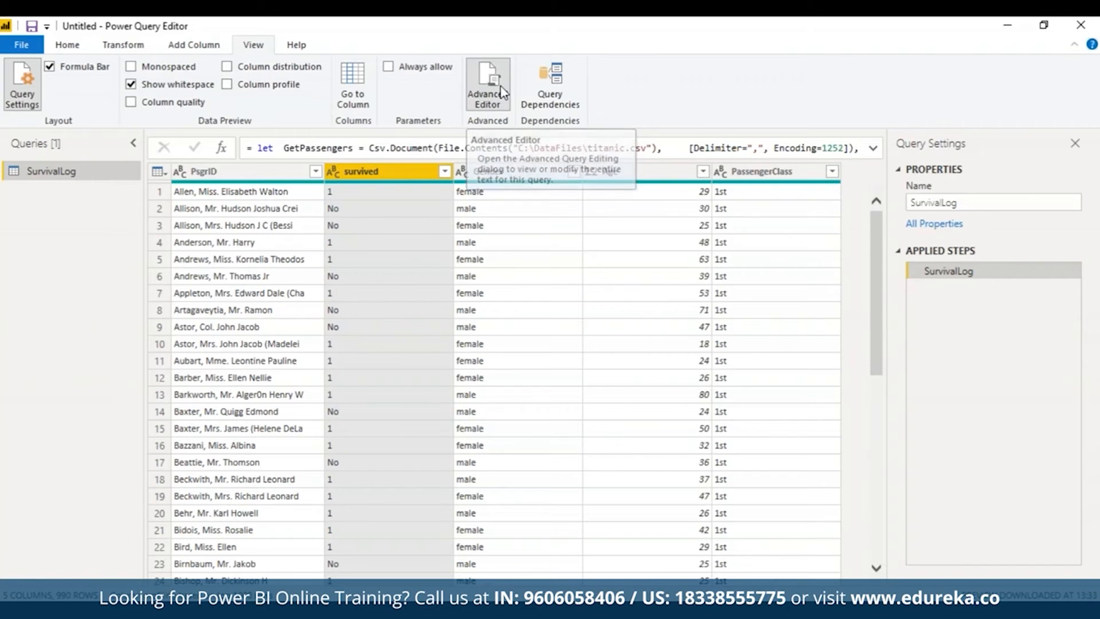
left_click(248, 406)
key("BackSpace")
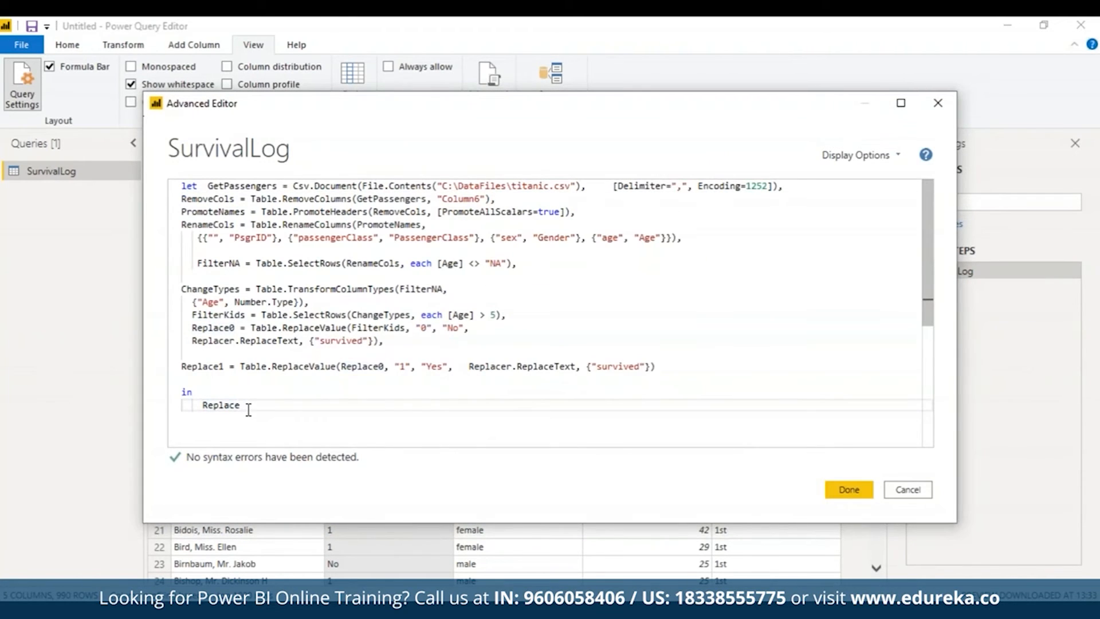
type("1")
left_click(869, 498)
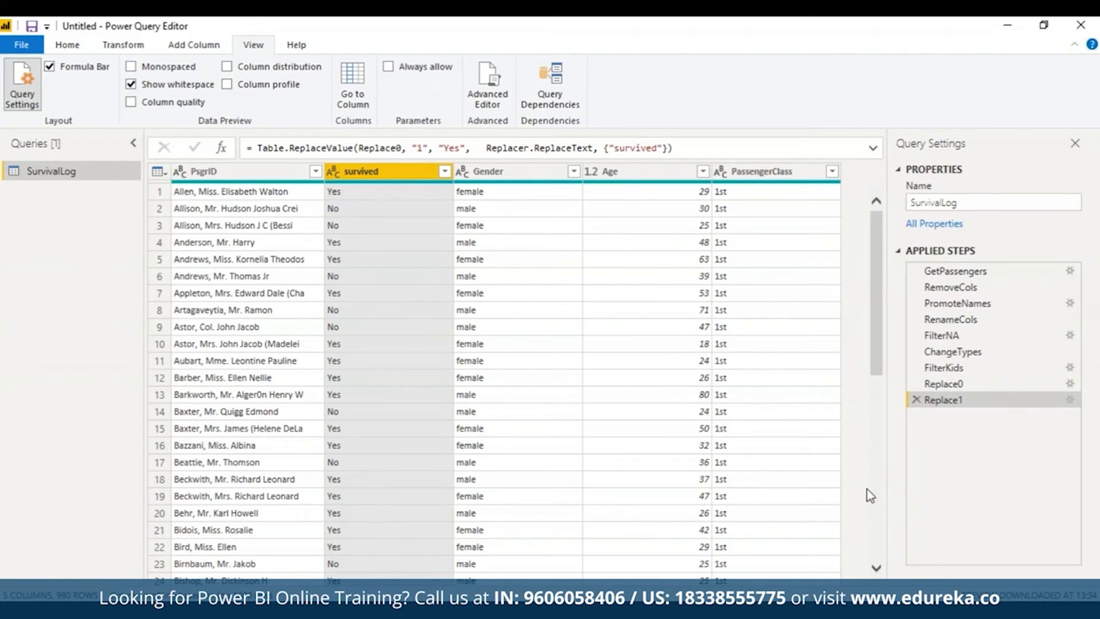
Step: Add the line ChangeCase = Table.TransformColumns(Replace1, {"Gender", Text.Proper}) after the Replace1 line, separated by a comma
left_click(480, 100)
left_click(683, 364)
type(",")
key("Return")
type("ChangeCase = Table.TransformColumns(Replace1, {\"Gender\", Text.Proper})")
Step: Set the query's output expression to ChangeCase and apply the code
double_click(207, 418)
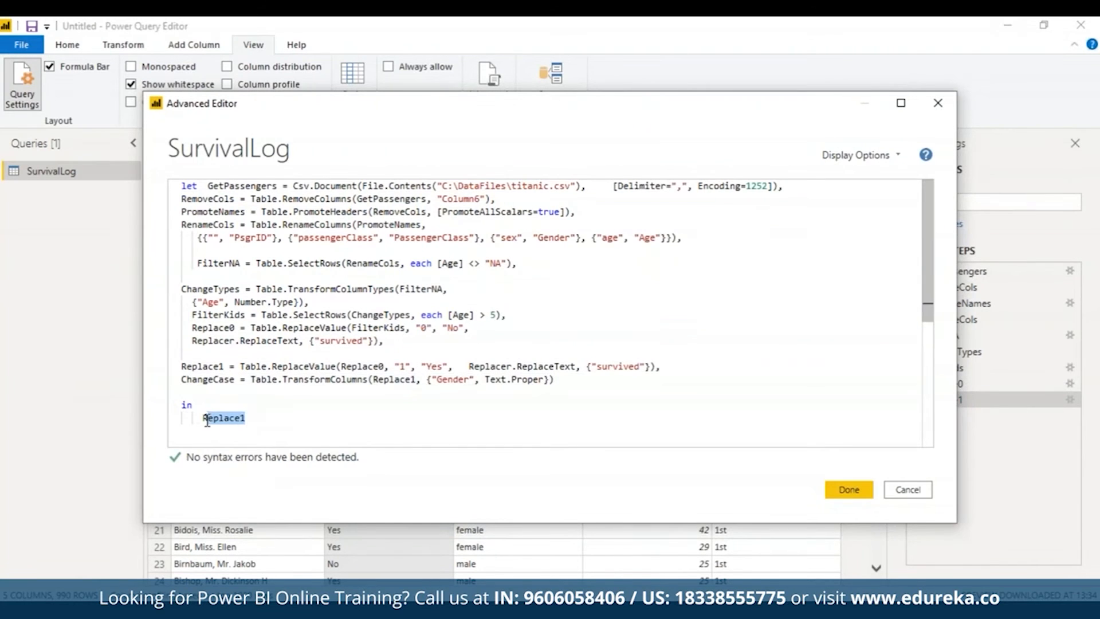
type("Change")
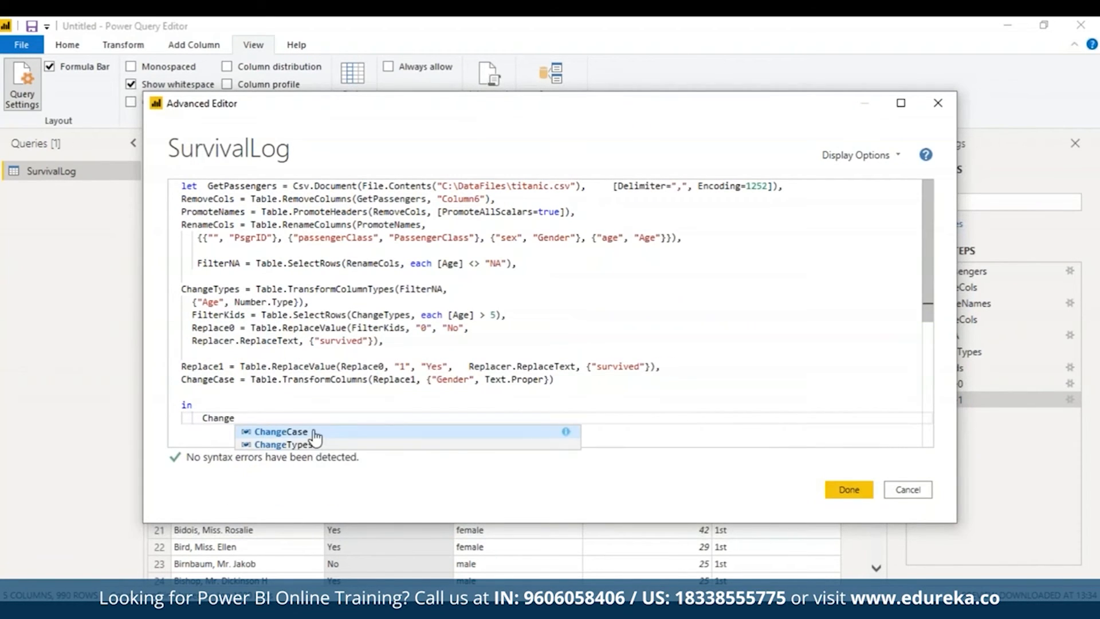
left_click(315, 433)
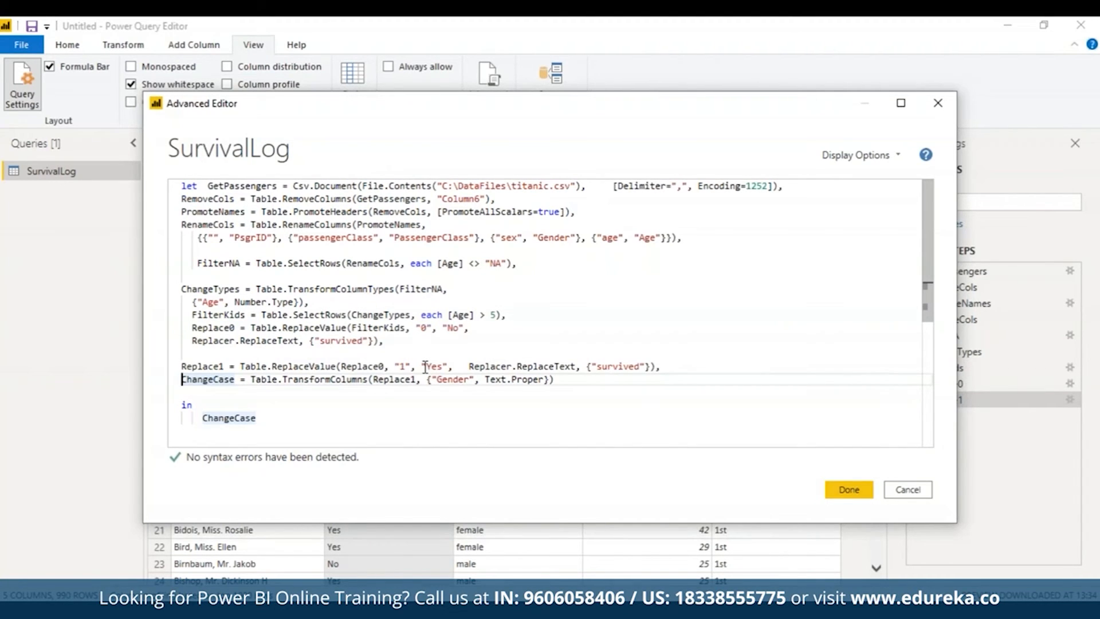
mouse_move(501, 383)
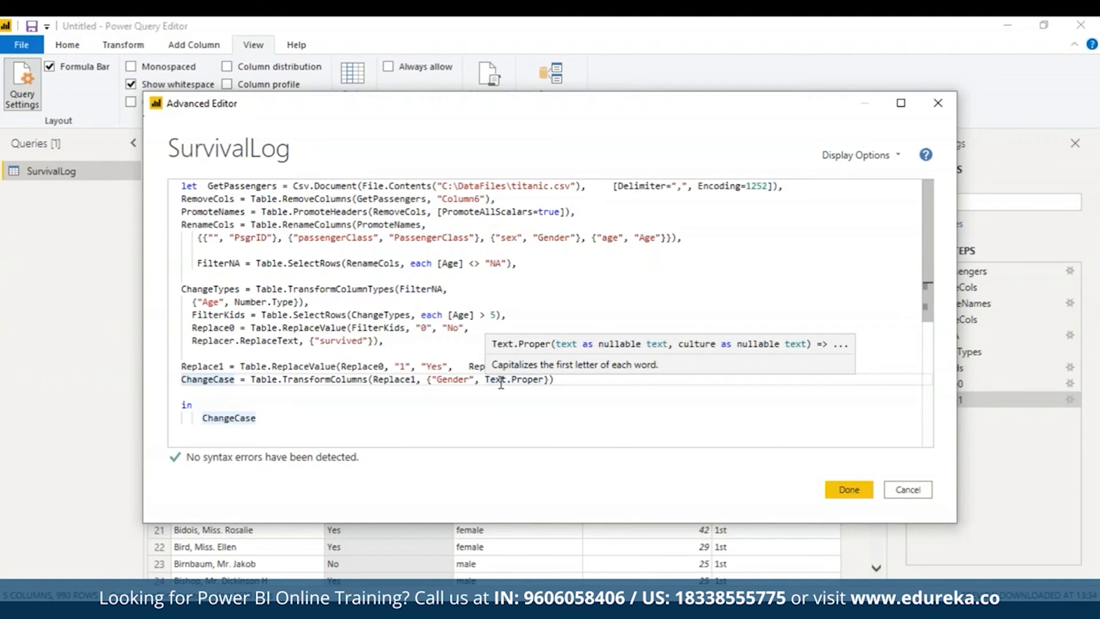
left_click(844, 491)
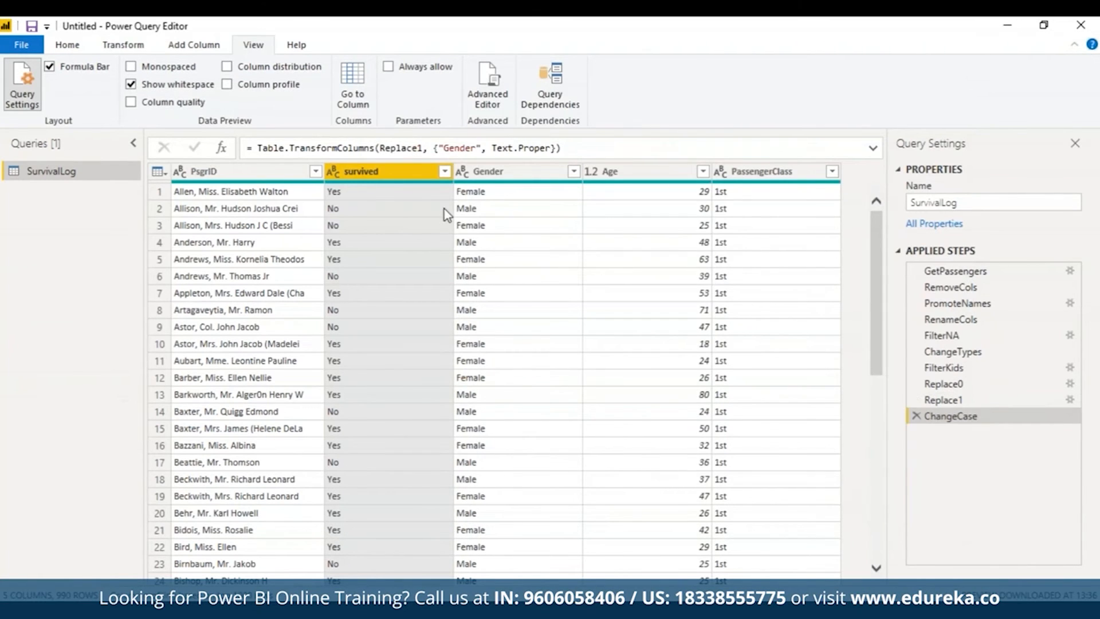
Step: Examine the Gender column and compare the data at the RenameCols, Replace0 and ChangeCase steps
left_click(498, 172)
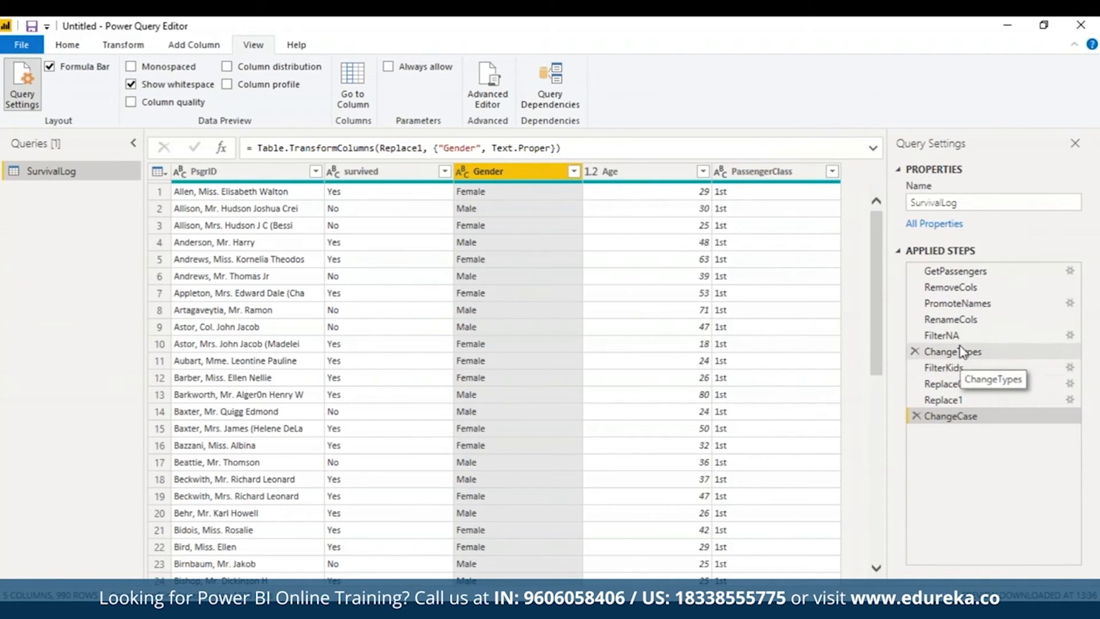
left_click(951, 319)
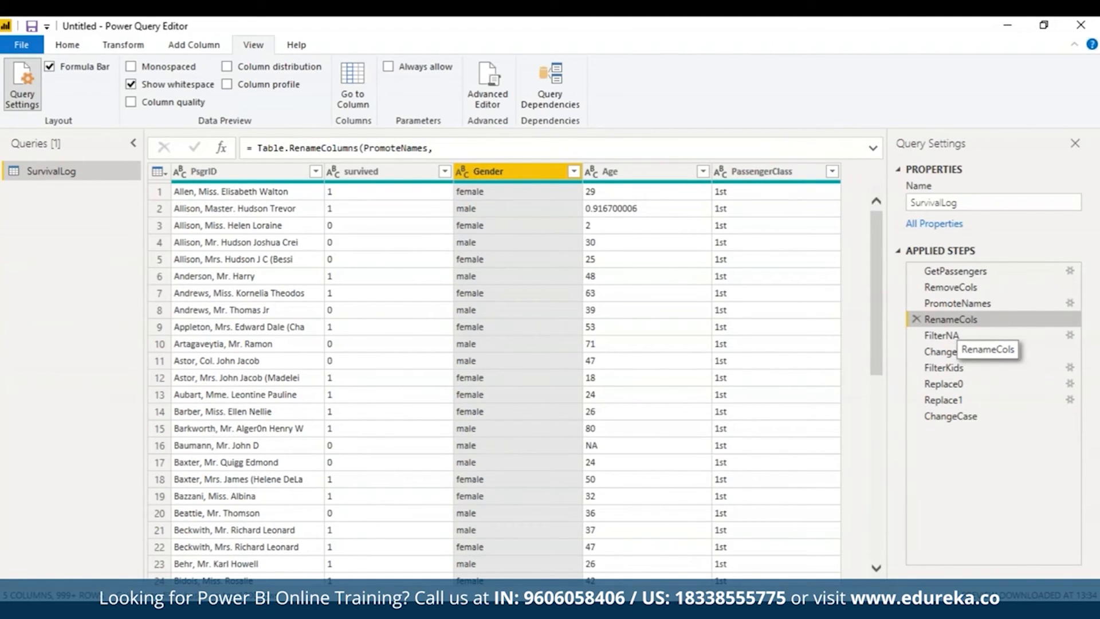
left_click(944, 383)
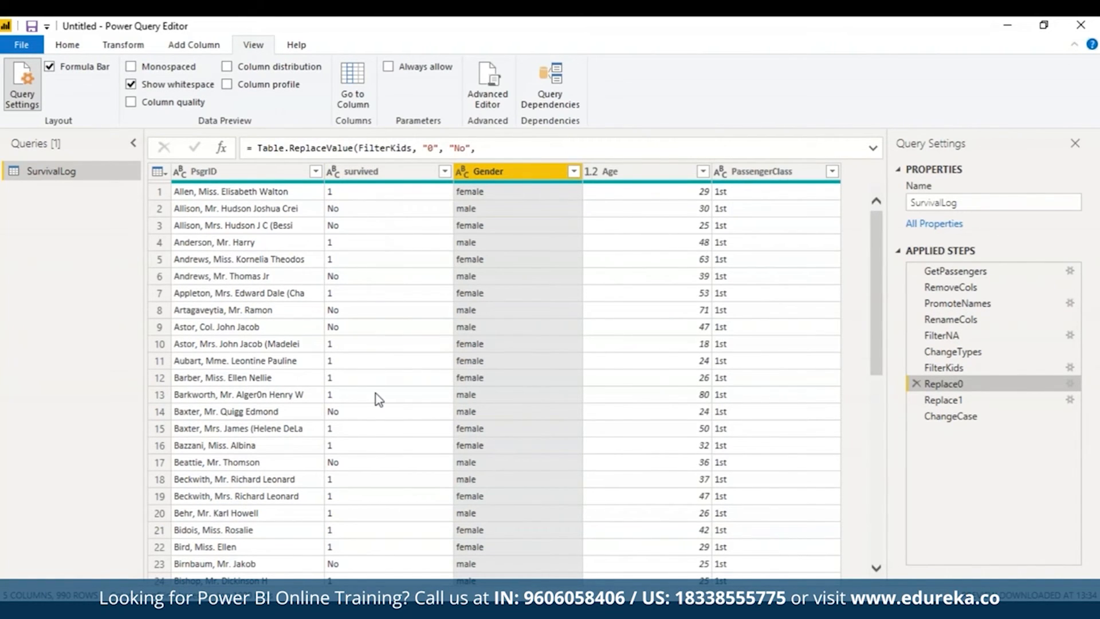
left_click(1015, 418)
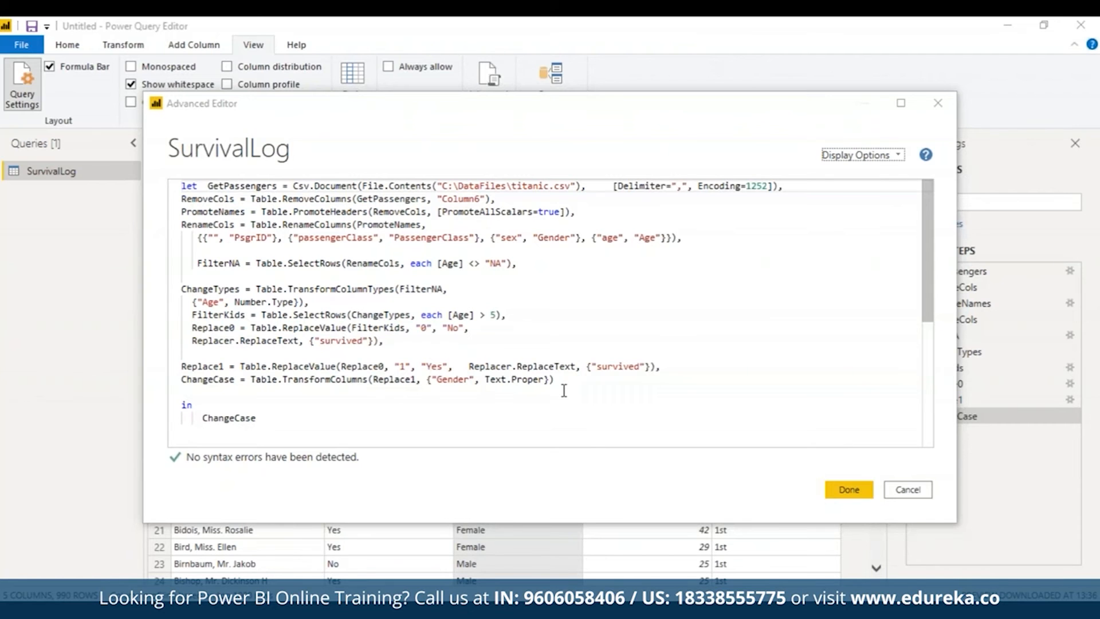
Step: After the ChangeCase line, add a comma and paste the code for Female, AvgFemale, Male, AvgMale, the AgeDiff column and RoundDiff
type(",")
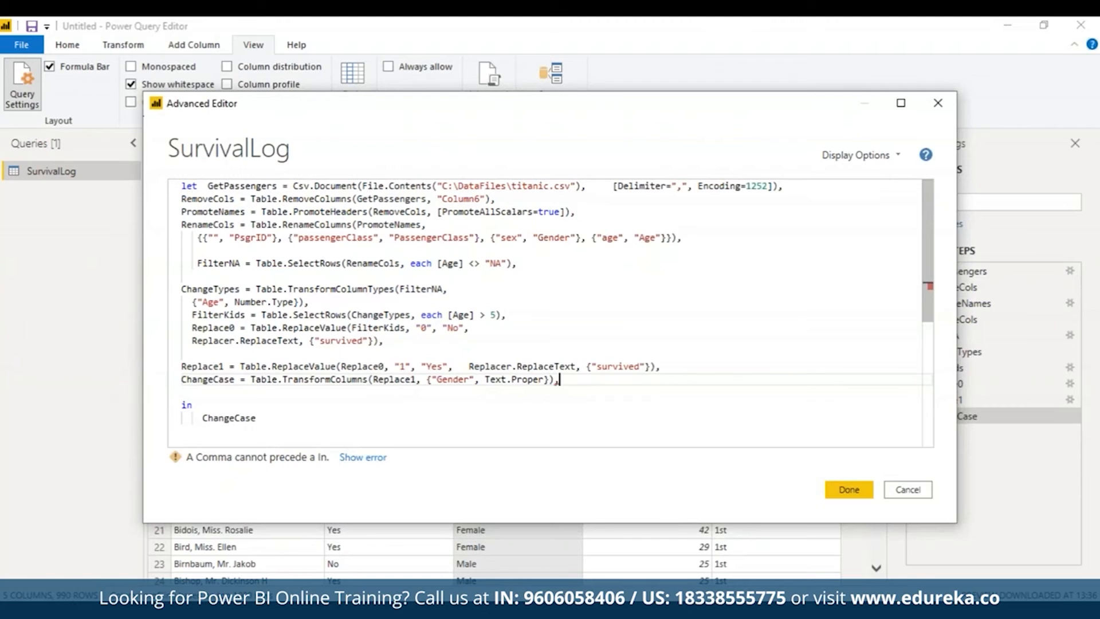
key("Return")
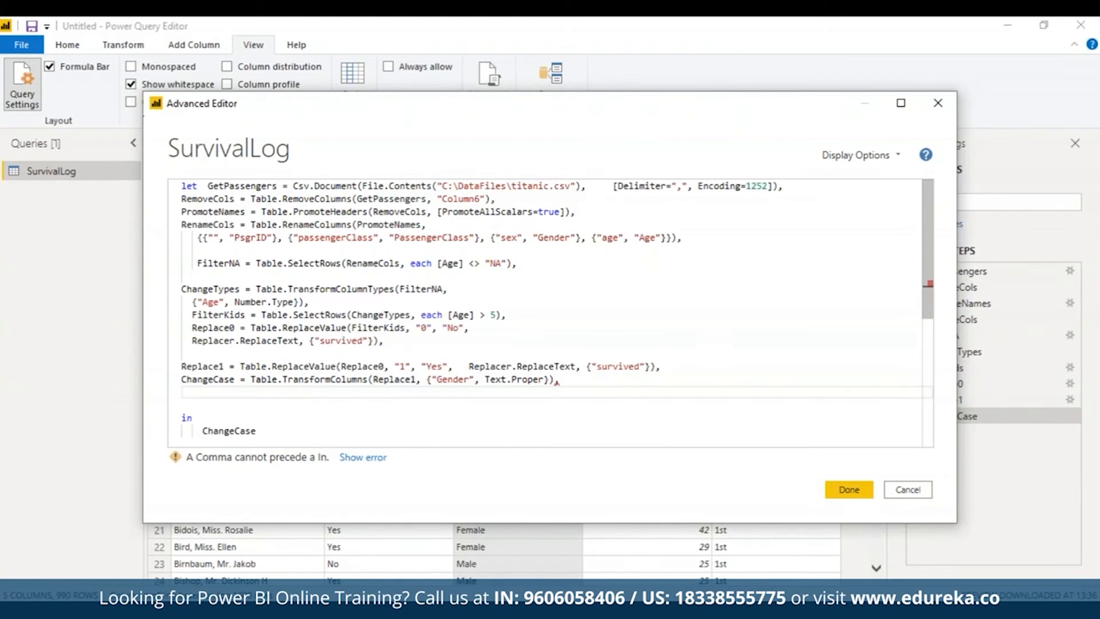
key("ctrl+v")
scroll(932, 320, "down", 1)
scroll(938, 333, "down", 1)
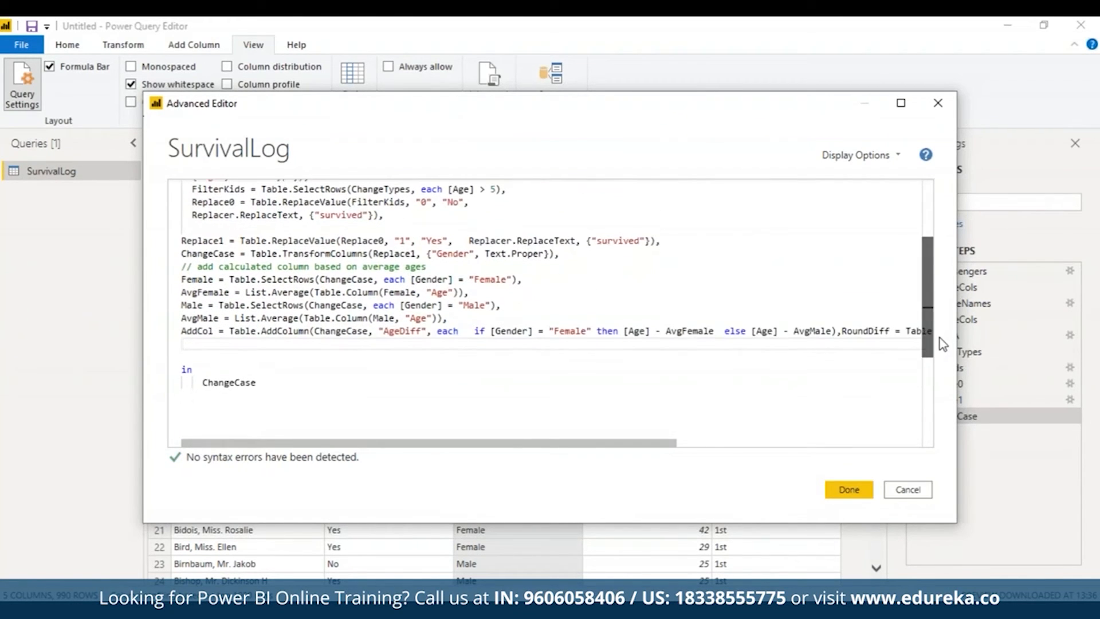
Step: Tidy the pasted code: put RoundDiff on its own line, remove the extra blank line below it and insert one above the comment
left_click(840, 348)
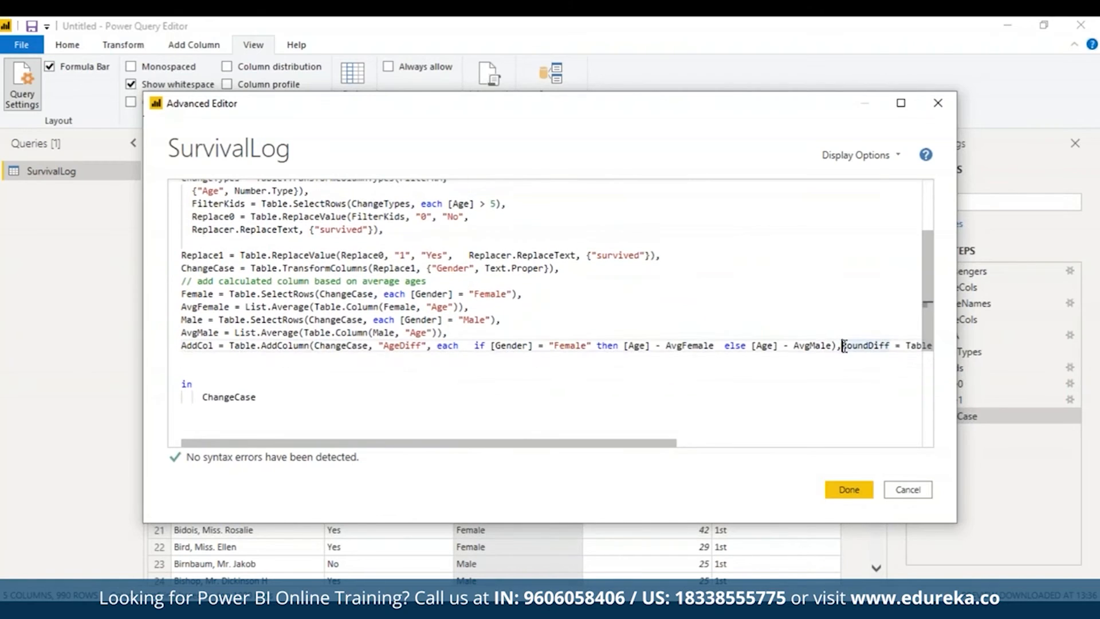
key("Return")
left_click(186, 373)
key("Delete")
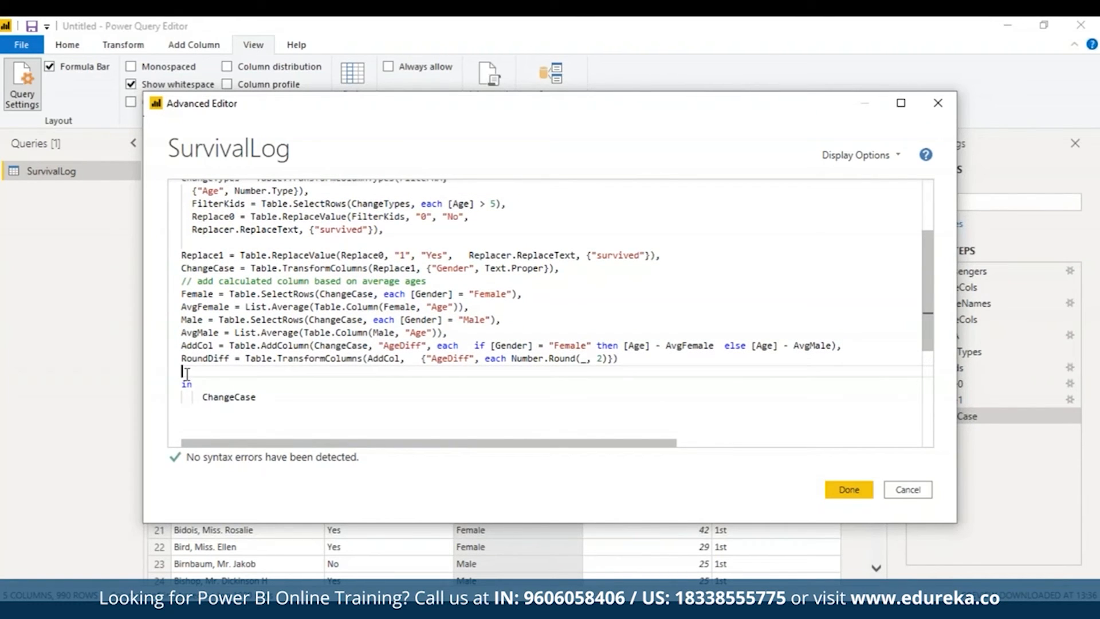
left_click(575, 274)
key("Return")
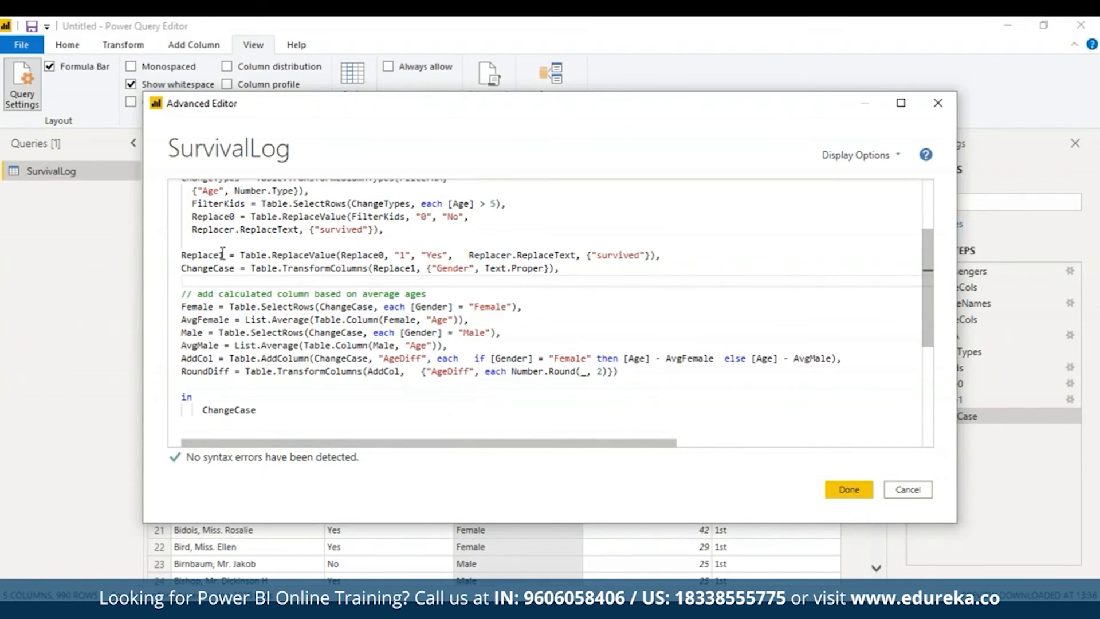
triple_click(204, 294)
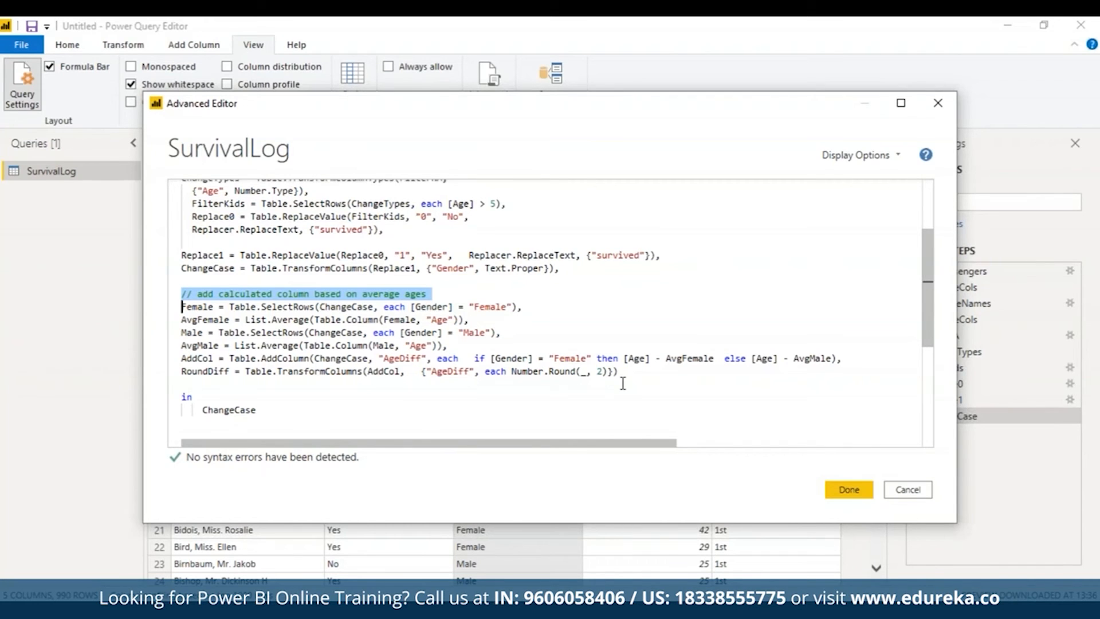
key("Delete")
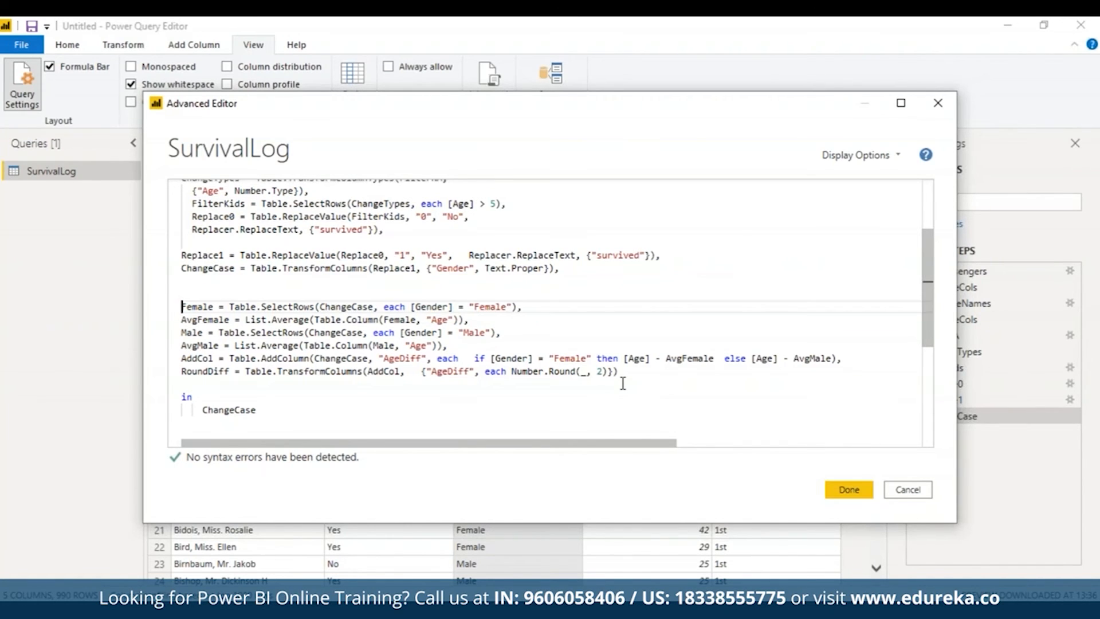
key("ctrl+z")
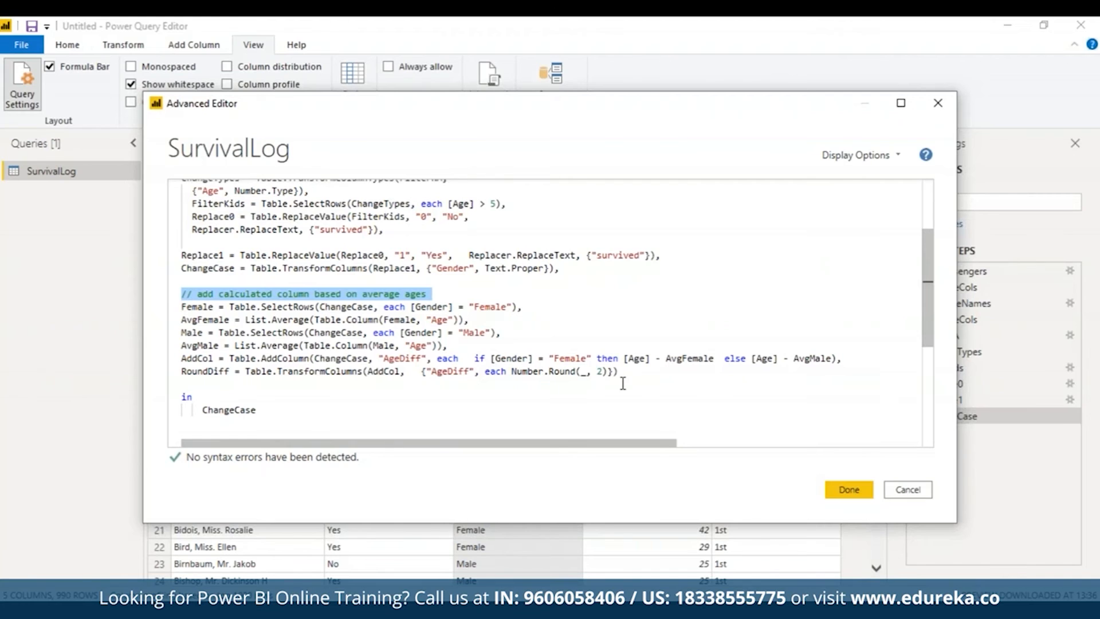
Step: Set the query's output expression to Female and apply the code to show the filtered female passengers
left_click_drag(469, 320, 188, 306)
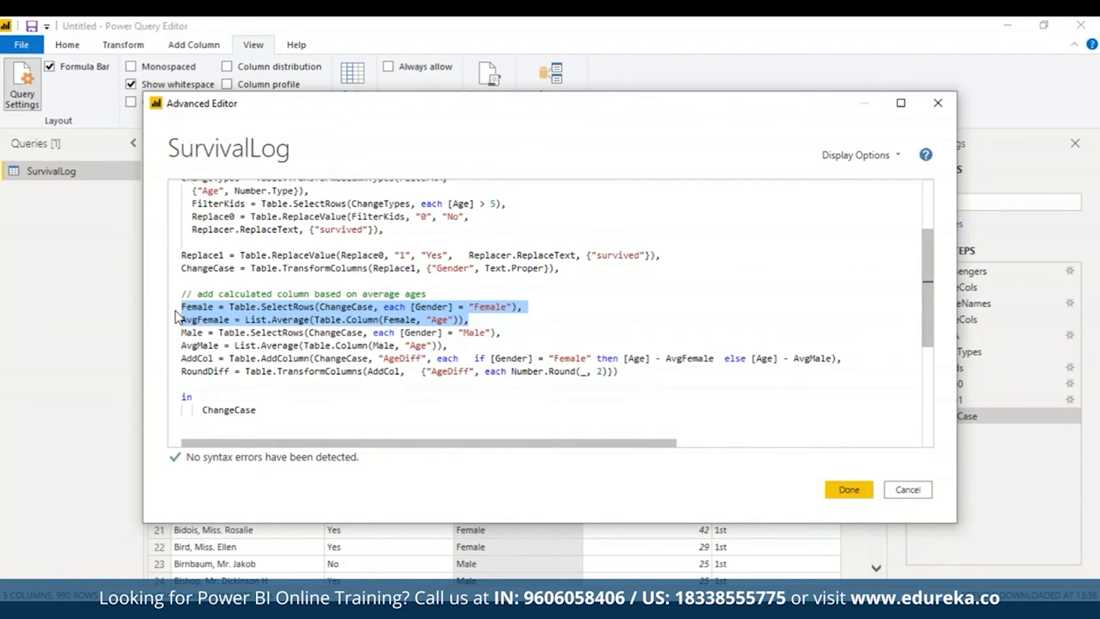
left_click(263, 411)
double_click(263, 412)
type("Female")
left_click(849, 489)
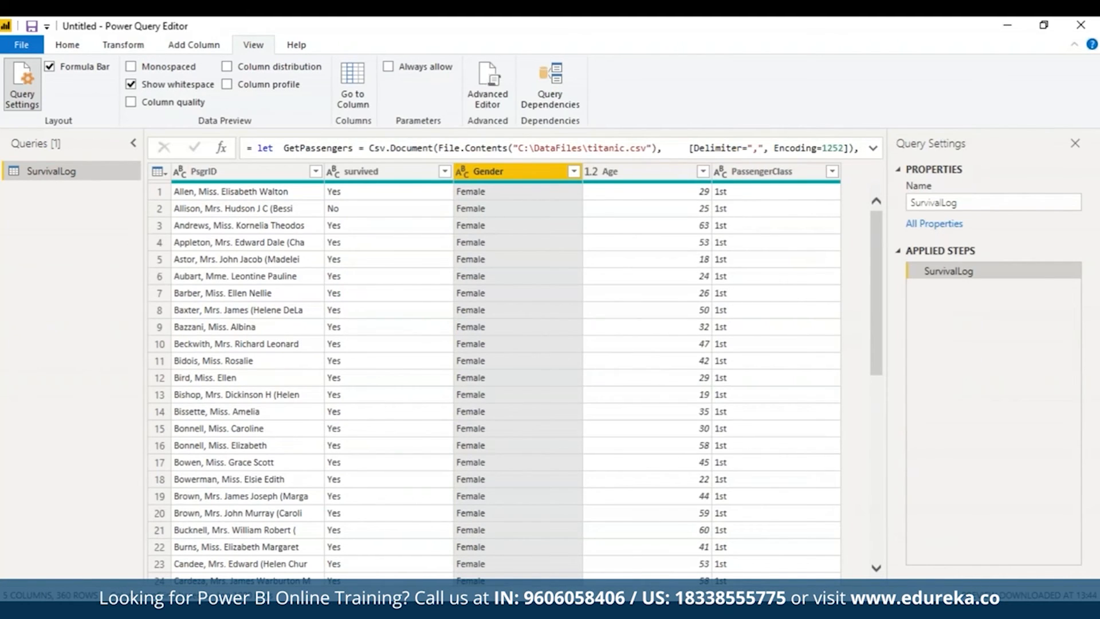
Step: Change the query's output expression from Female to AvgFemale and apply the code
left_click(492, 80)
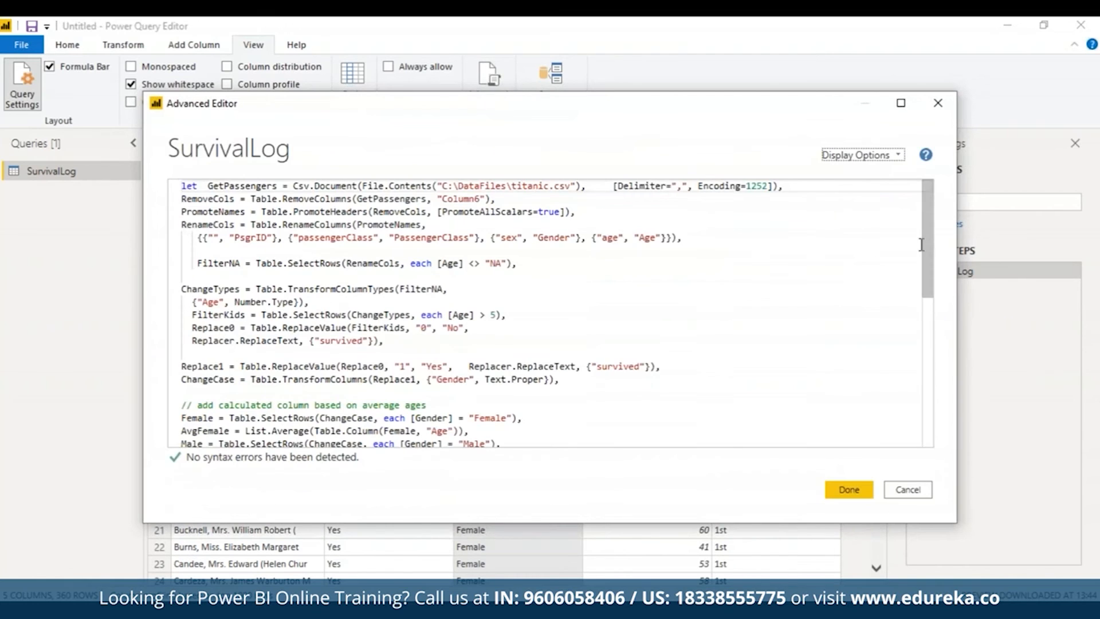
left_click_drag(935, 245, 933, 442)
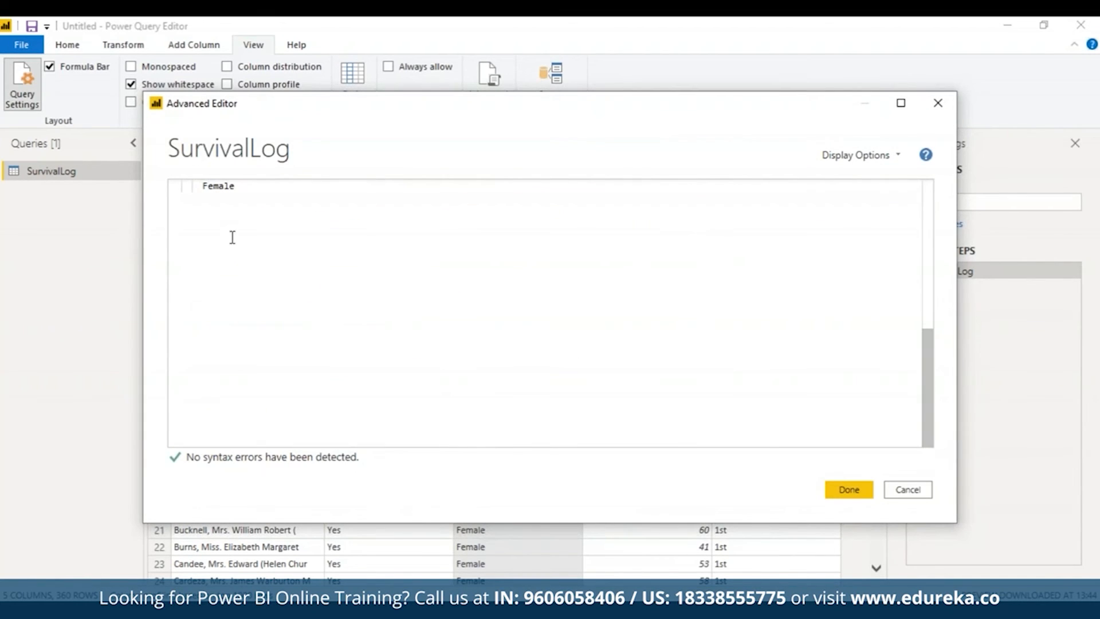
left_click(203, 189)
type("Avg")
left_click_drag(931, 388, 912, 302)
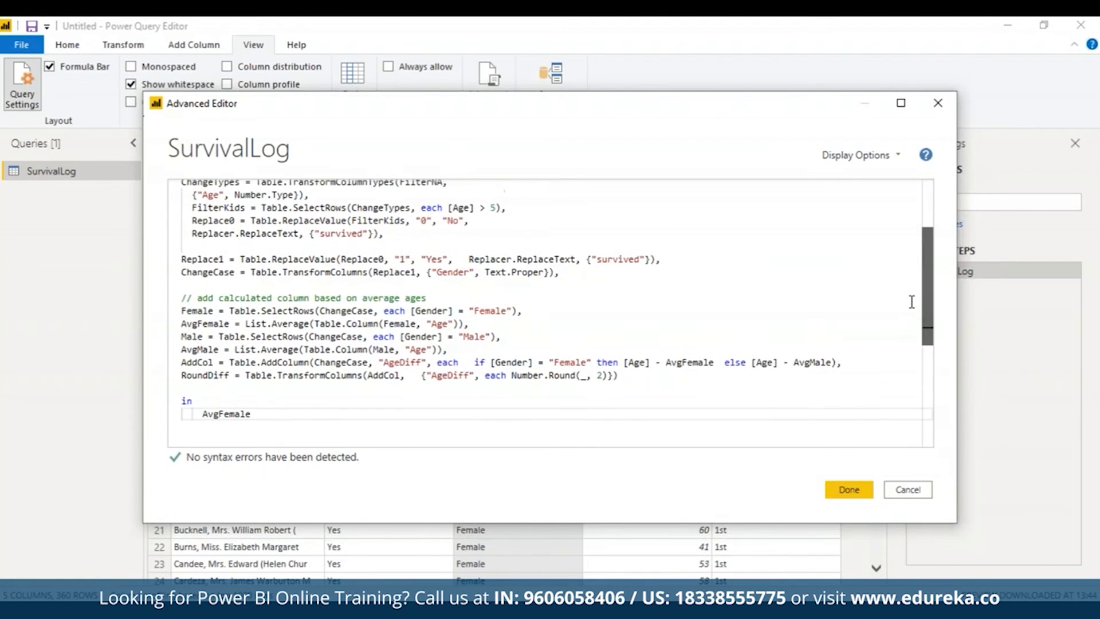
left_click(849, 490)
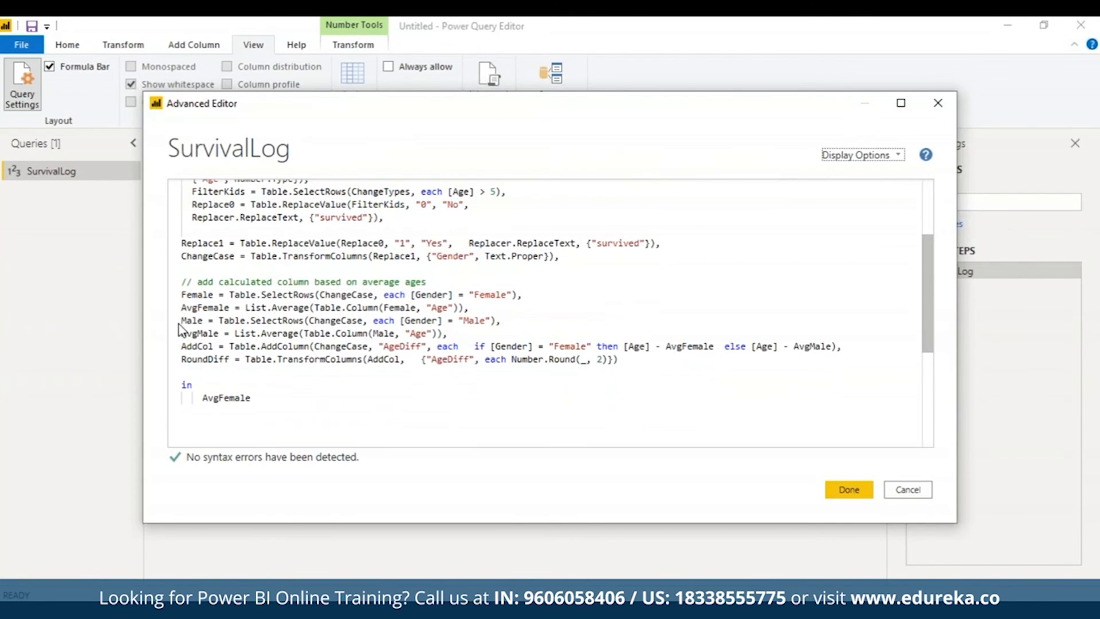
Step: Review the Male, AvgMale and AddCol lines, replace the query's output expression with Male and apply the code
left_click_drag(181, 321, 450, 337)
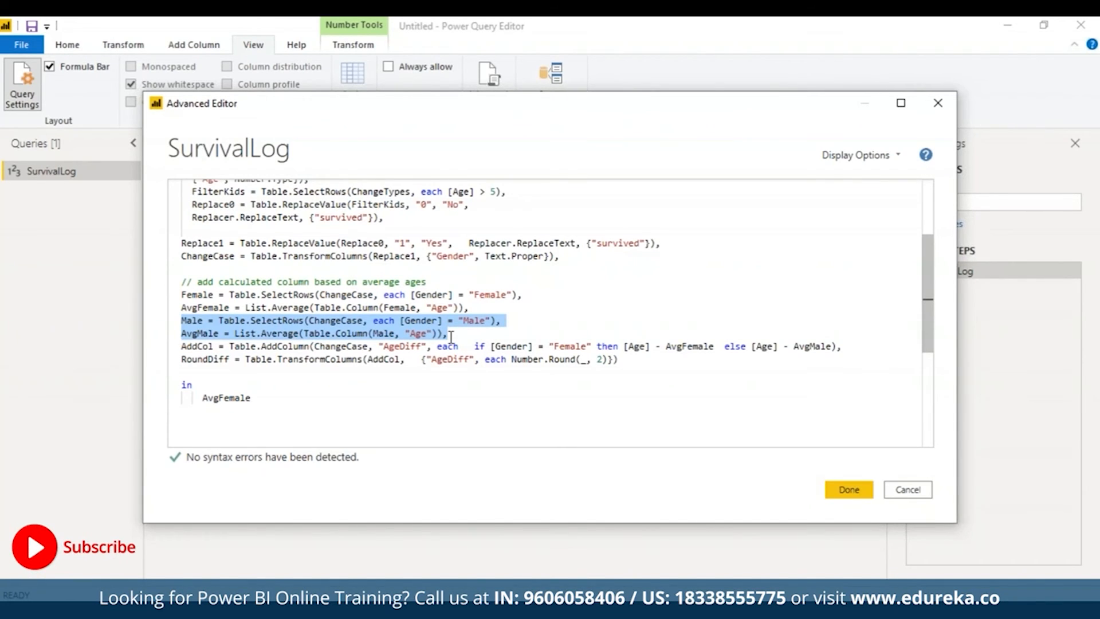
left_click(181, 346)
left_click_drag(226, 346, 854, 348)
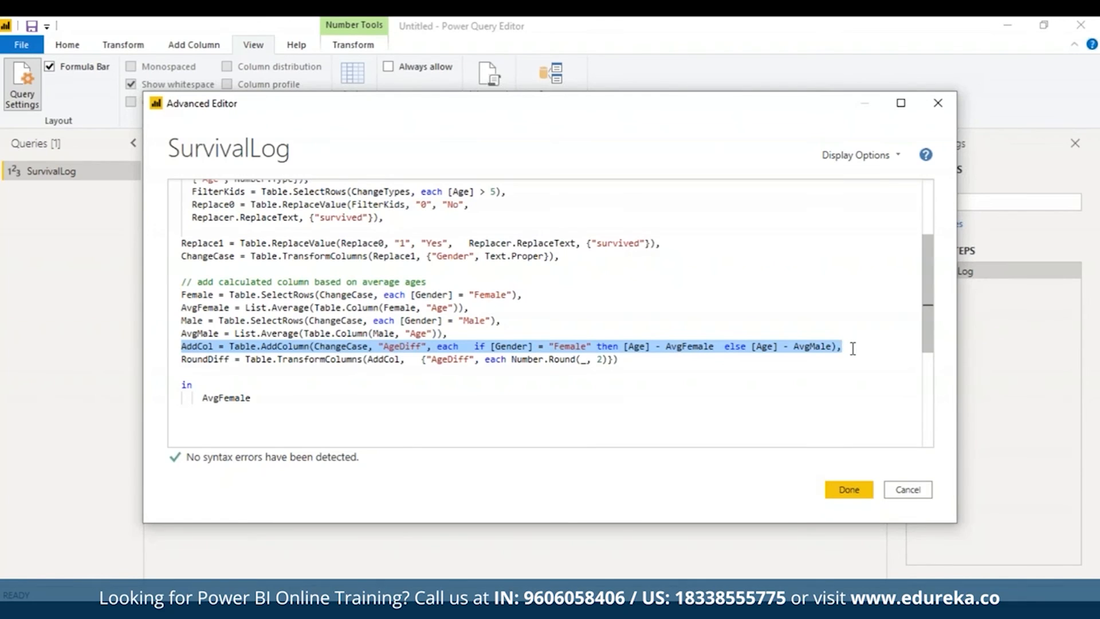
left_click(260, 394)
key("BackSpace")
key("BackSpace")
key("BackSpace")
key("BackSpace")
key("BackSpace")
key("BackSpace")
key("BackSpace")
key("BackSpace")
key("BackSpace")
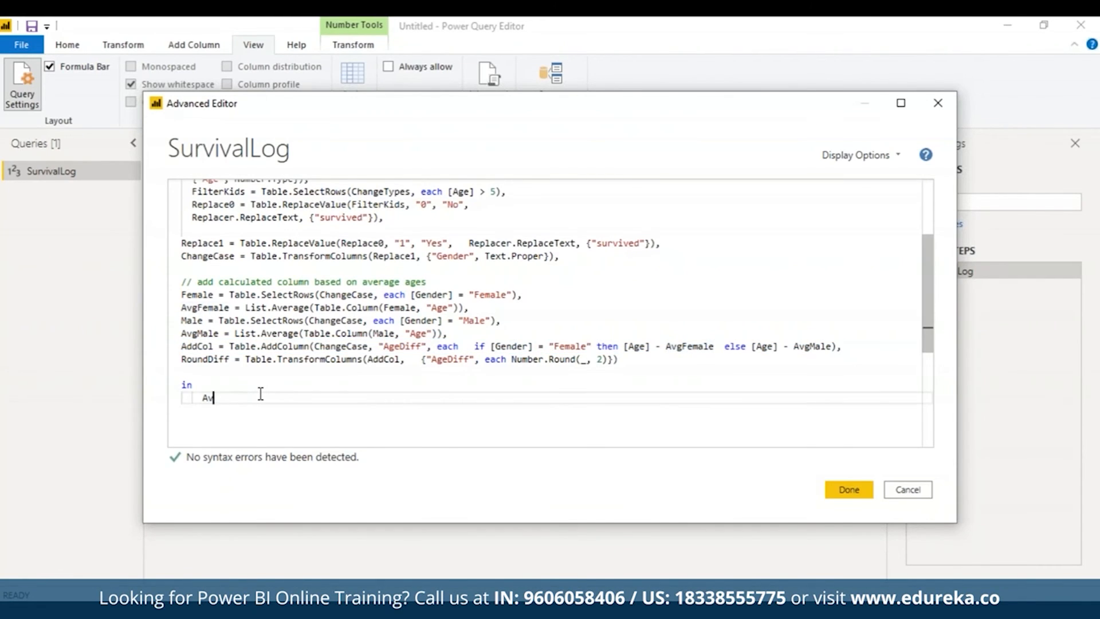
type("Male")
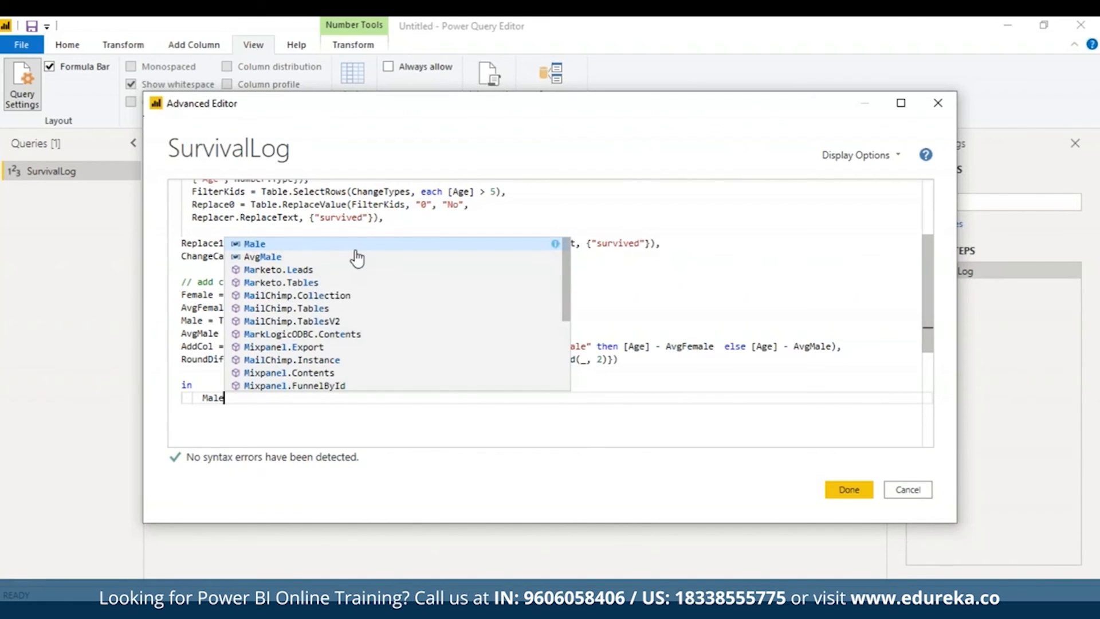
key("Escape")
left_click(848, 489)
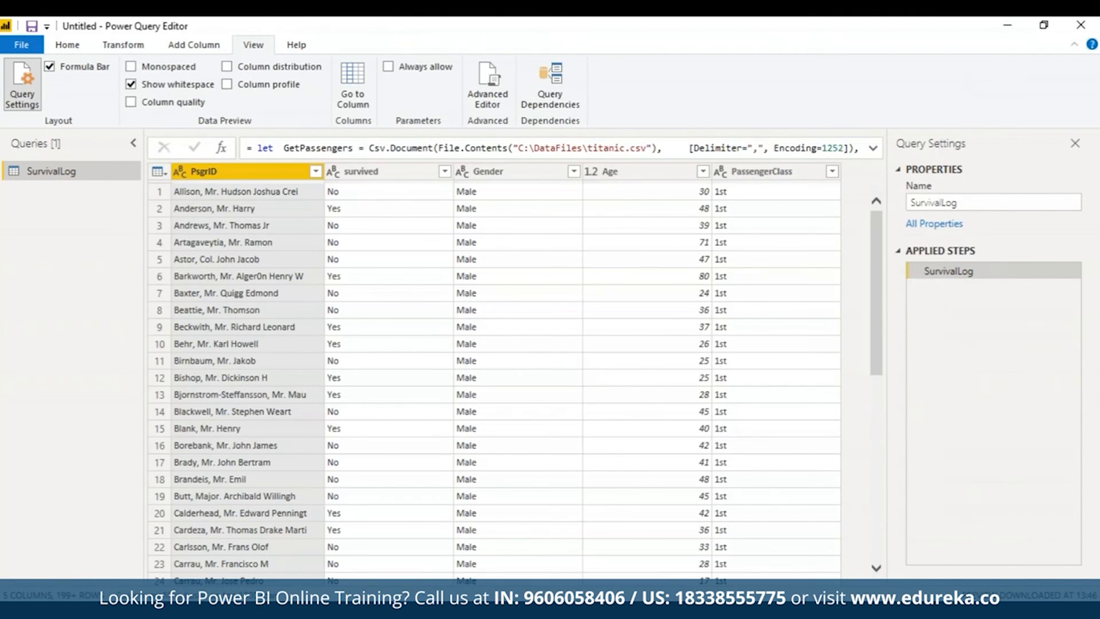
Step: Change the query's output expression from Male to AvgMale and apply the code to show the male passengers' average age
left_click(488, 81)
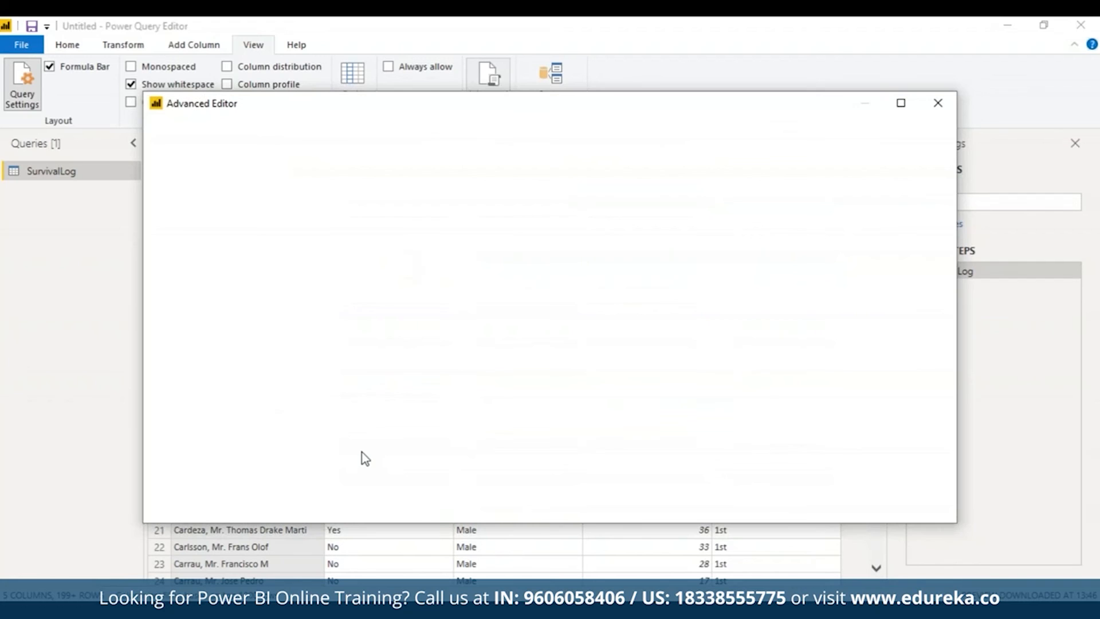
left_click_drag(938, 289, 955, 380)
left_click(204, 310)
type("AvgMale")
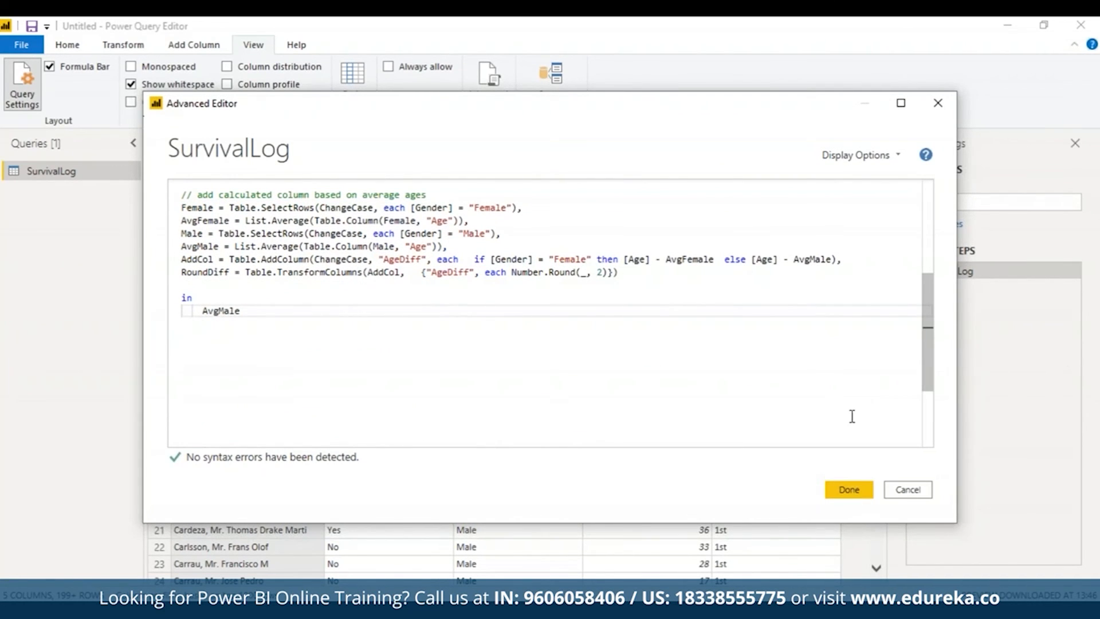
left_click(297, 302)
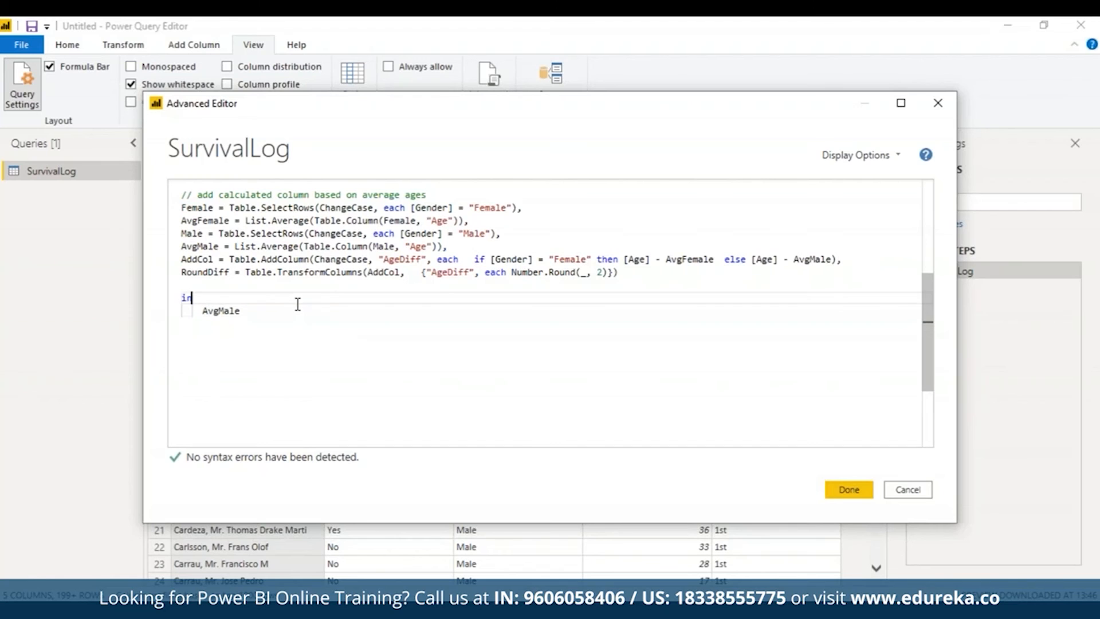
left_click(222, 311)
left_click(251, 311)
key("BackSpace")
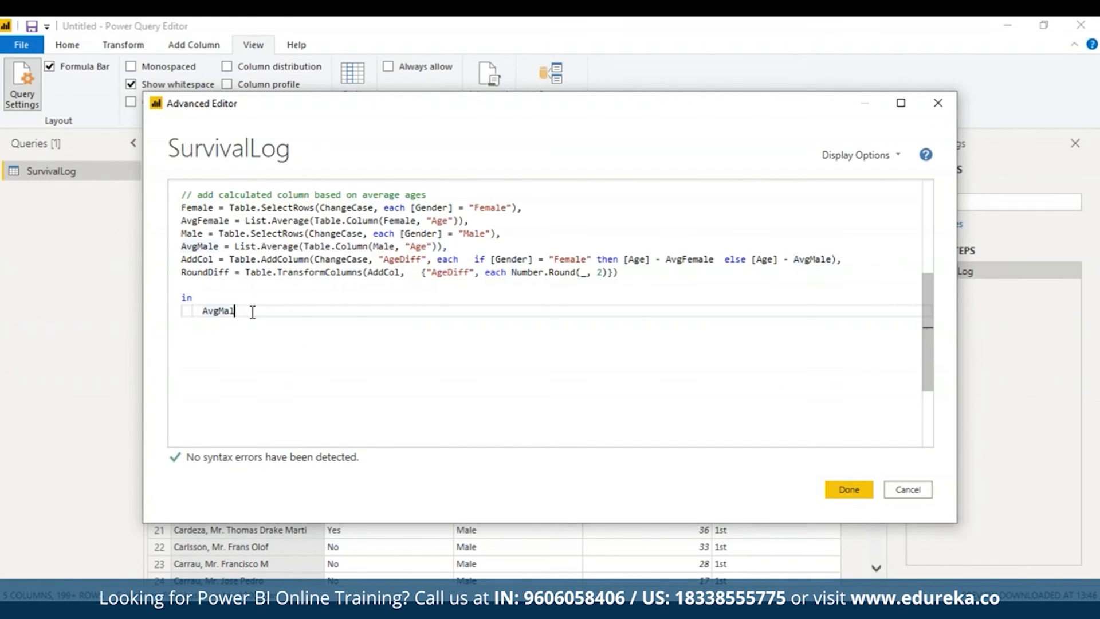
key("BackSpace")
key("BackSpace")
key("BackSpace")
type("M")
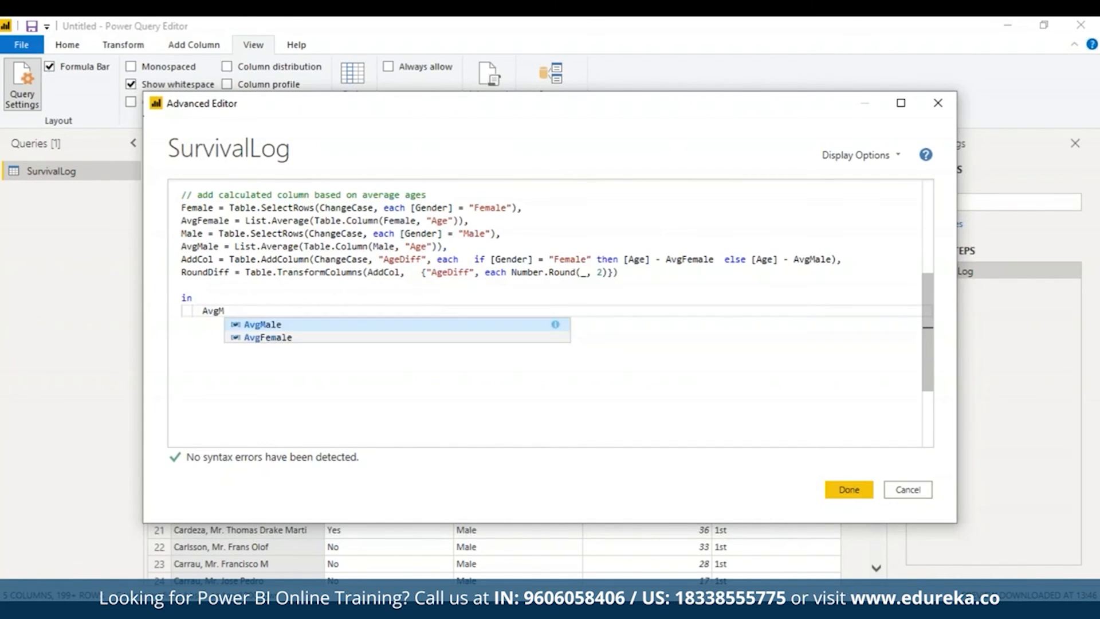
left_click(264, 325)
left_click(845, 481)
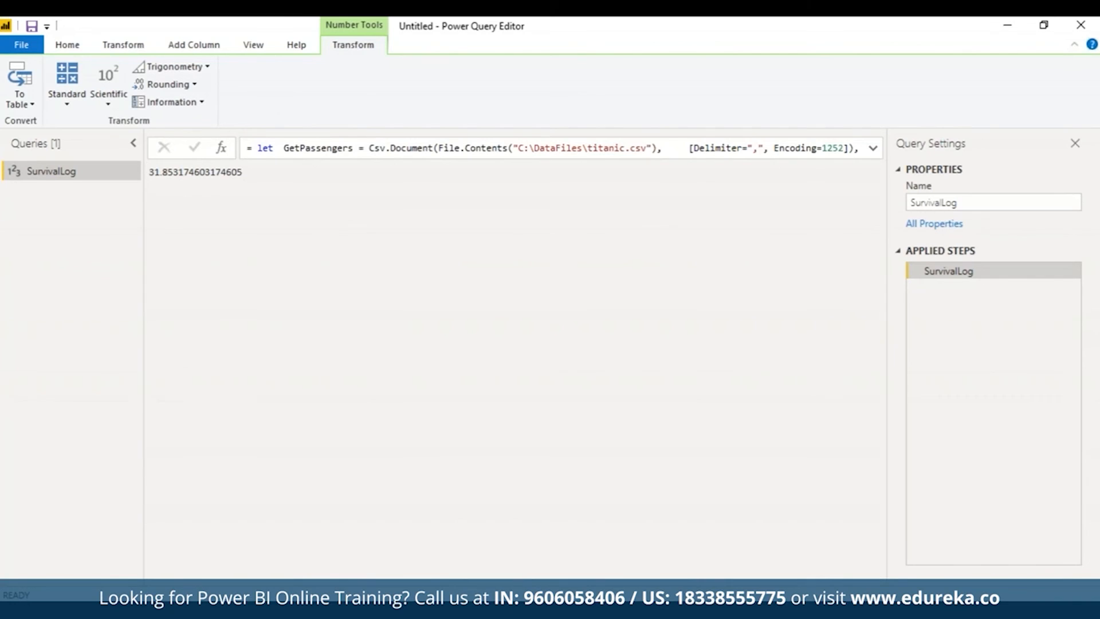
Step: Set the query's output expression to AddCol, apply the code and bring the AgeDiff column into view
scroll(547, 121, "up", 2)
left_click(488, 99)
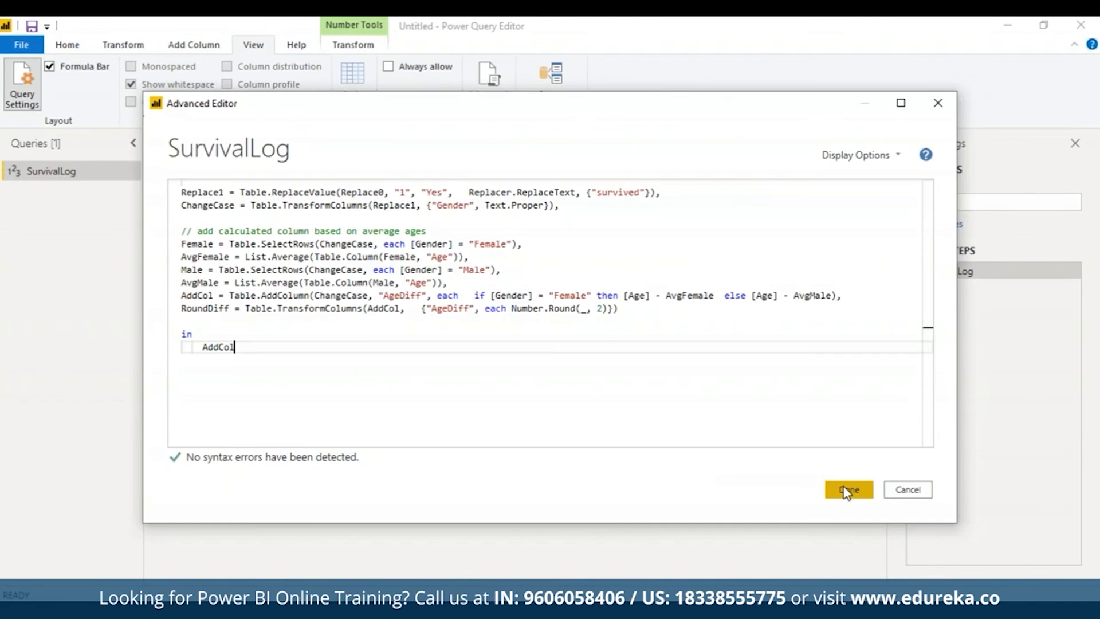
left_click(847, 490)
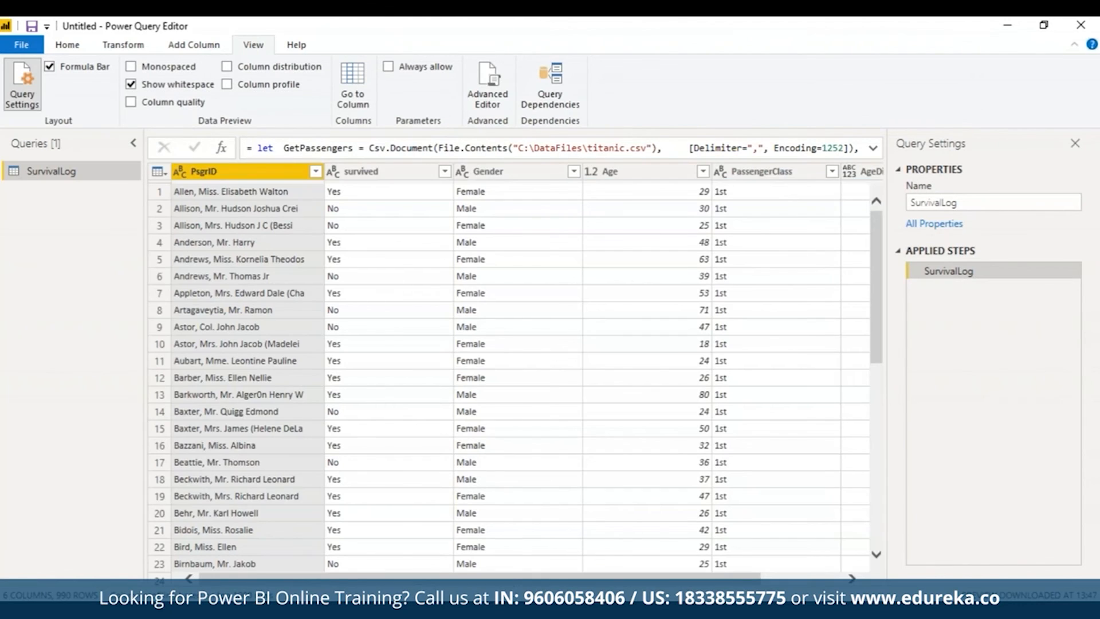
left_click_drag(508, 580, 867, 543)
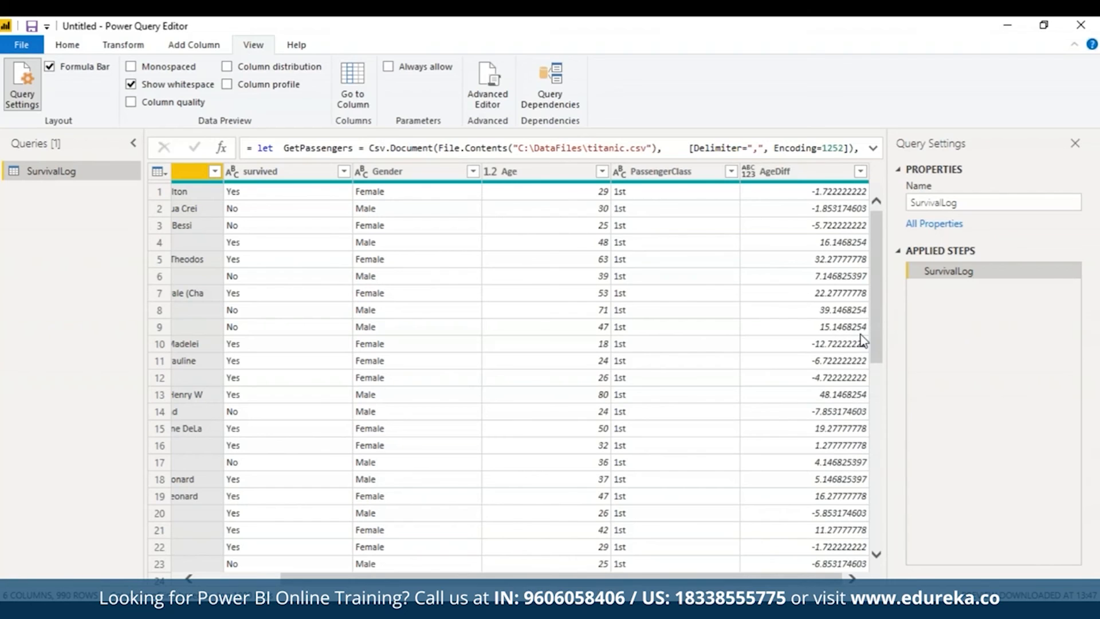
Step: Review the AddCol and RoundDiff lines in the query code and replace the output expression with RoundDiff
left_click(488, 84)
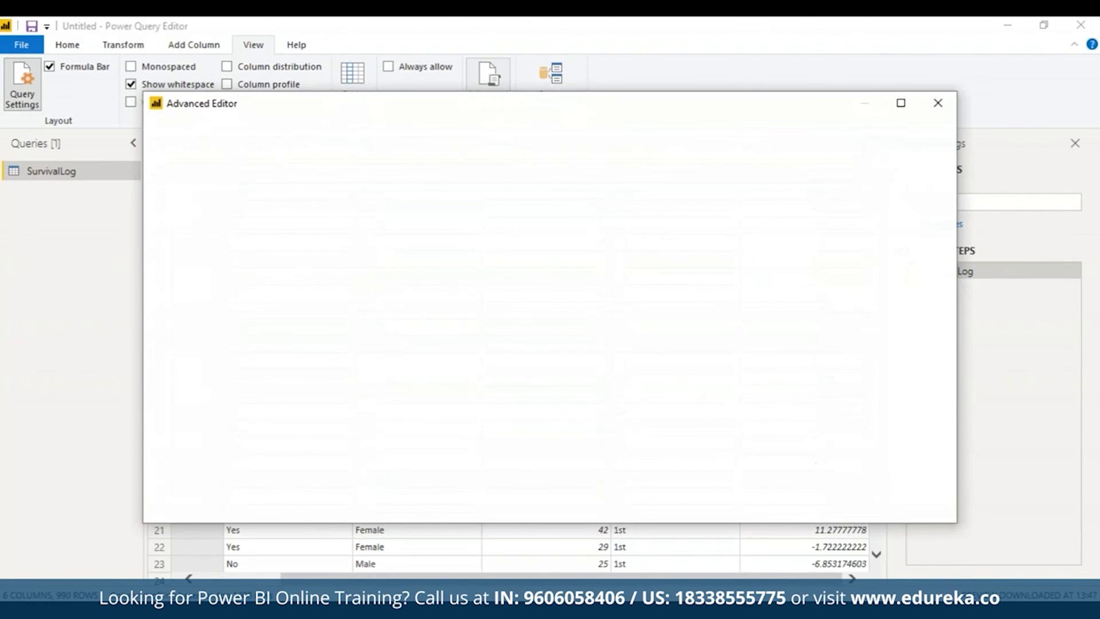
scroll(515, 314, "down", 5)
triple_click(514, 266)
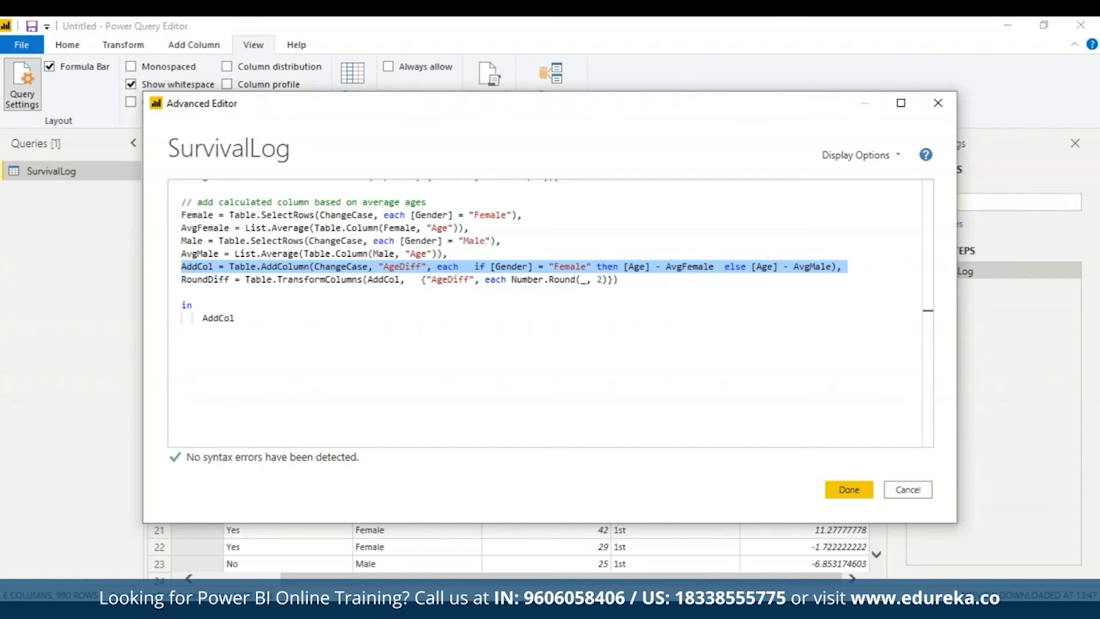
triple_click(450, 281)
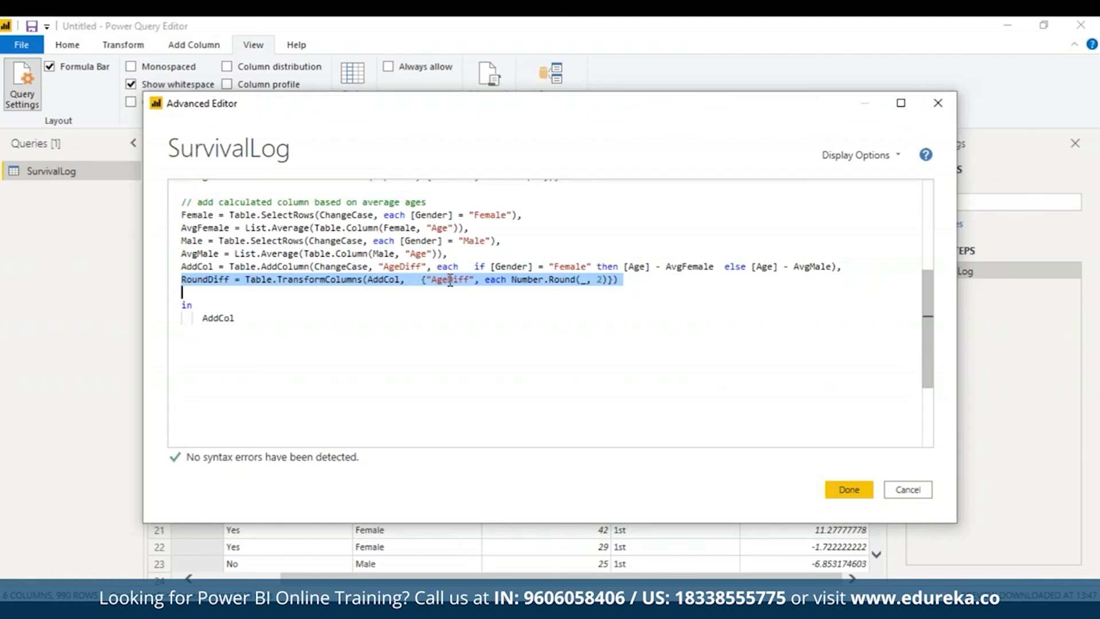
double_click(207, 318)
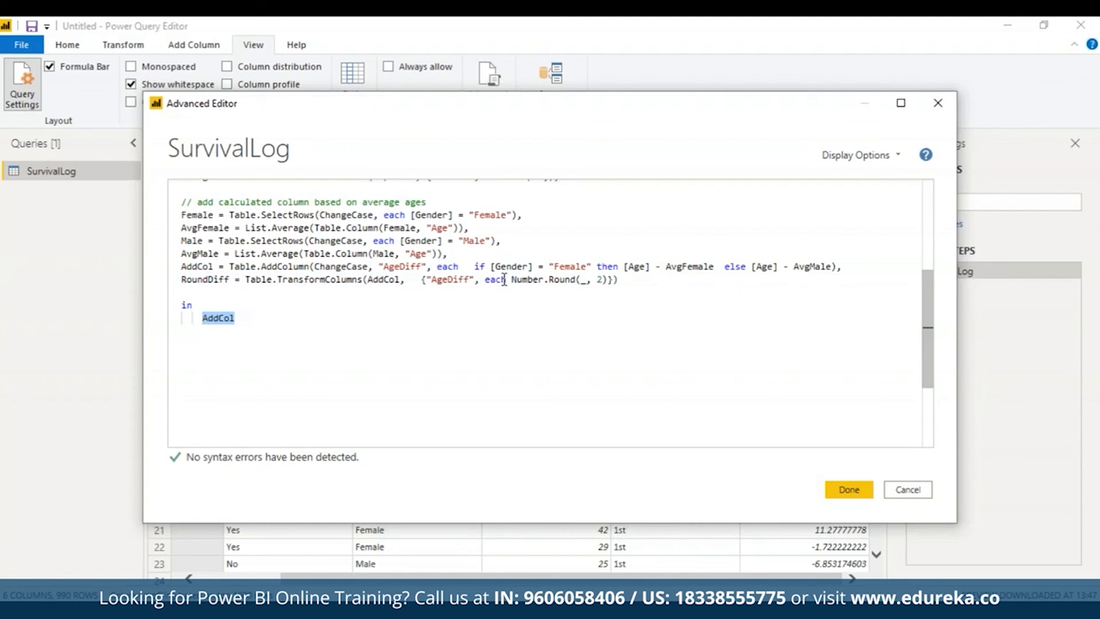
type("Round")
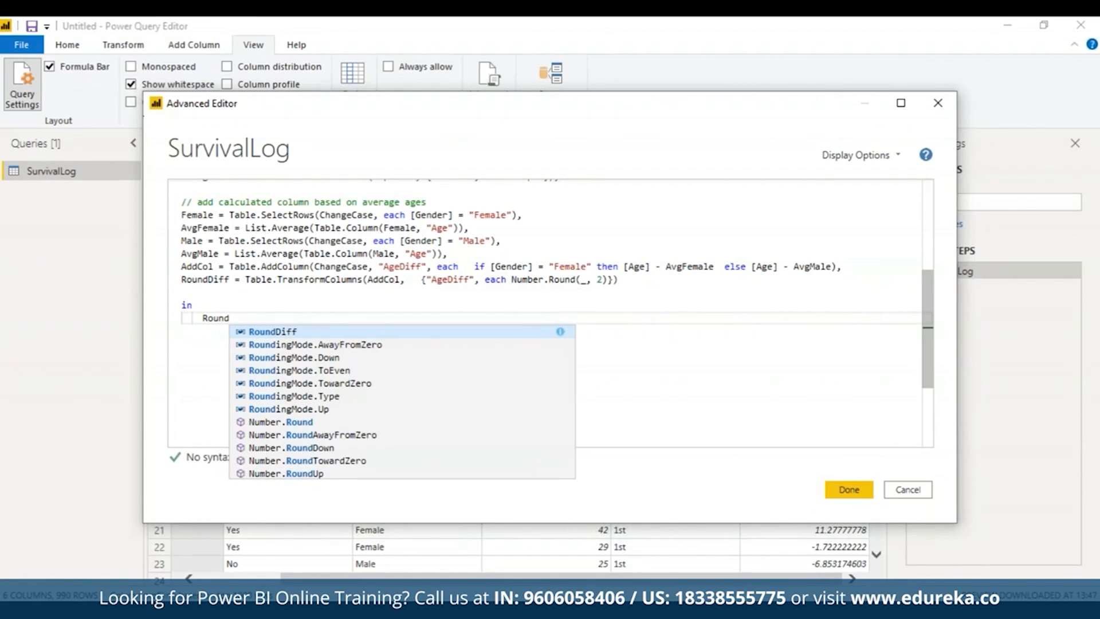
left_click(301, 333)
Step: Enlarge the code editor, review the complete SurvivalLog code from GetPassengers to RoundDiff and apply it
scroll(923, 302, "up", 5)
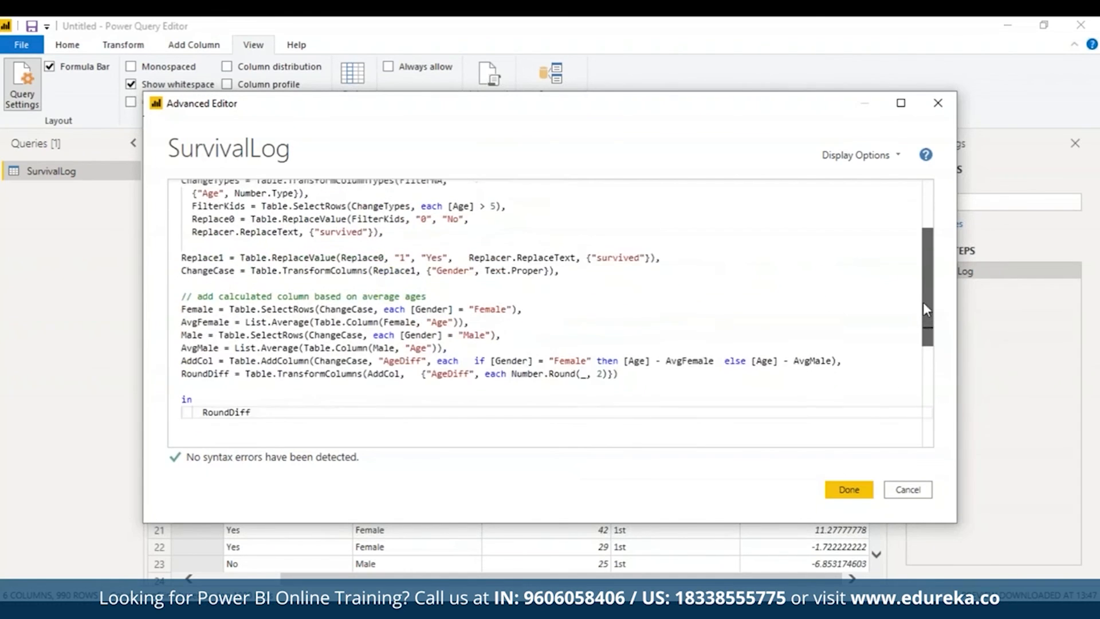
scroll(927, 275, "up", 1)
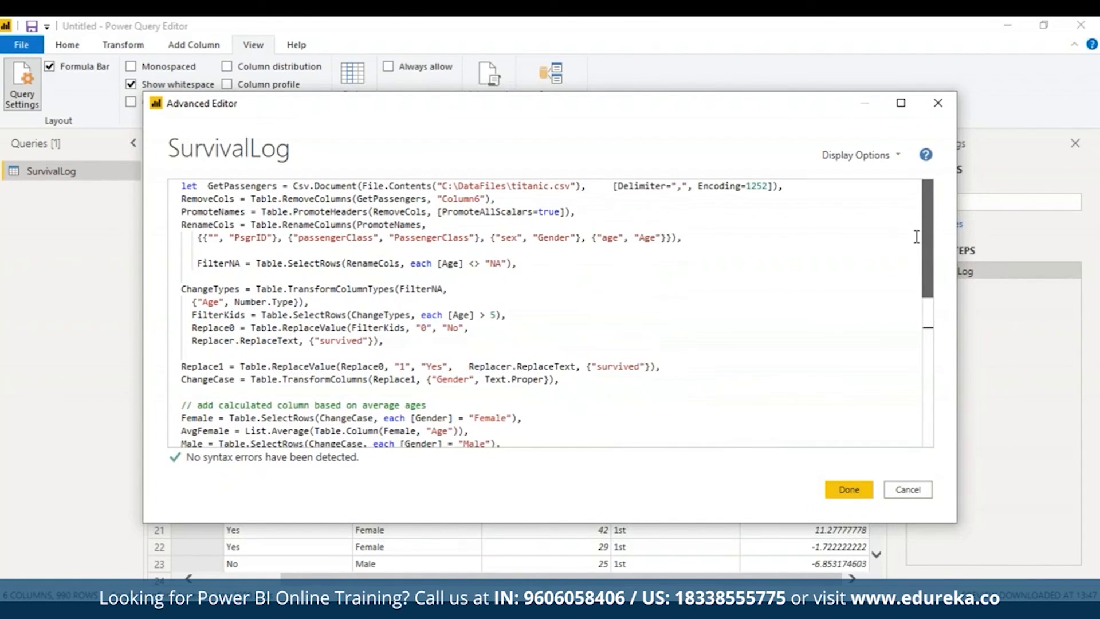
scroll(921, 247, "down", 2)
scroll(924, 300, "down", 3)
scroll(923, 300, "up", 3)
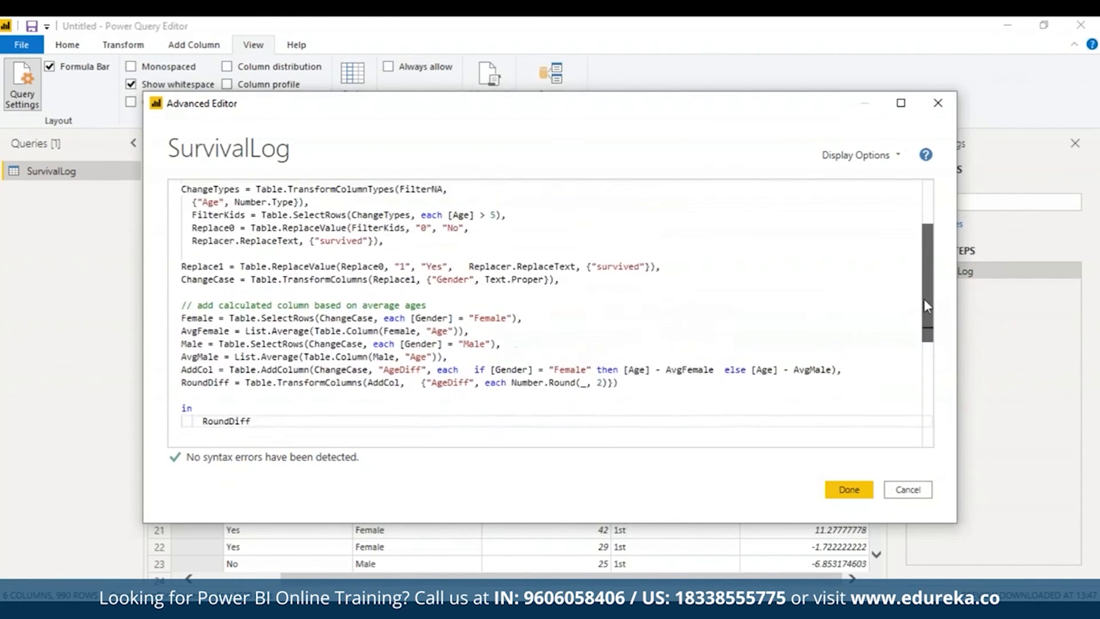
left_click(901, 105)
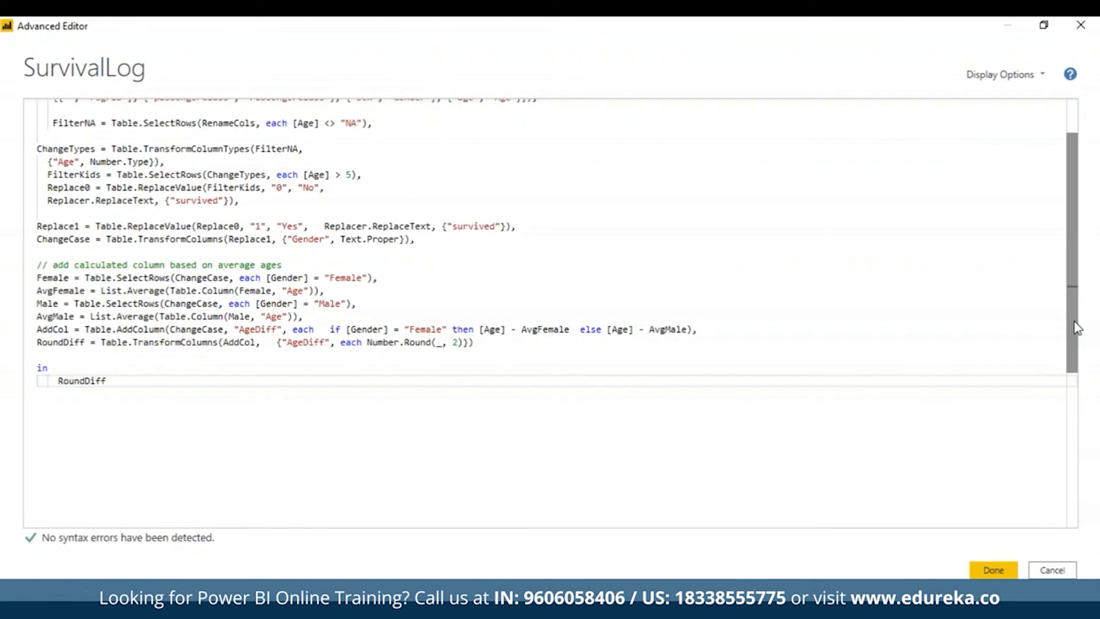
scroll(1059, 234, "up", 2)
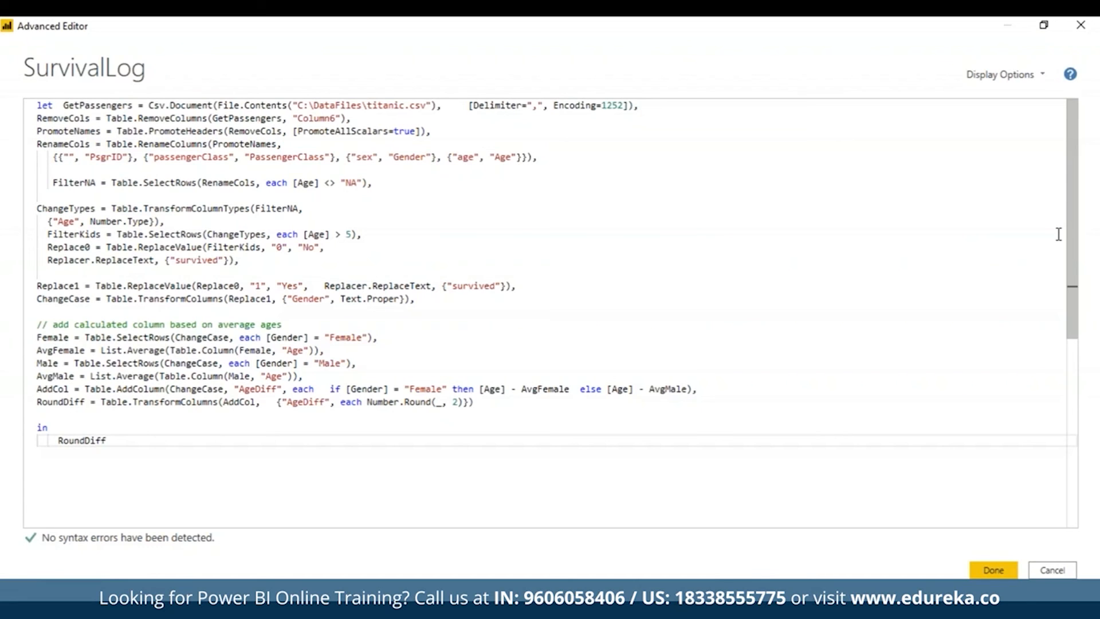
left_click(989, 572)
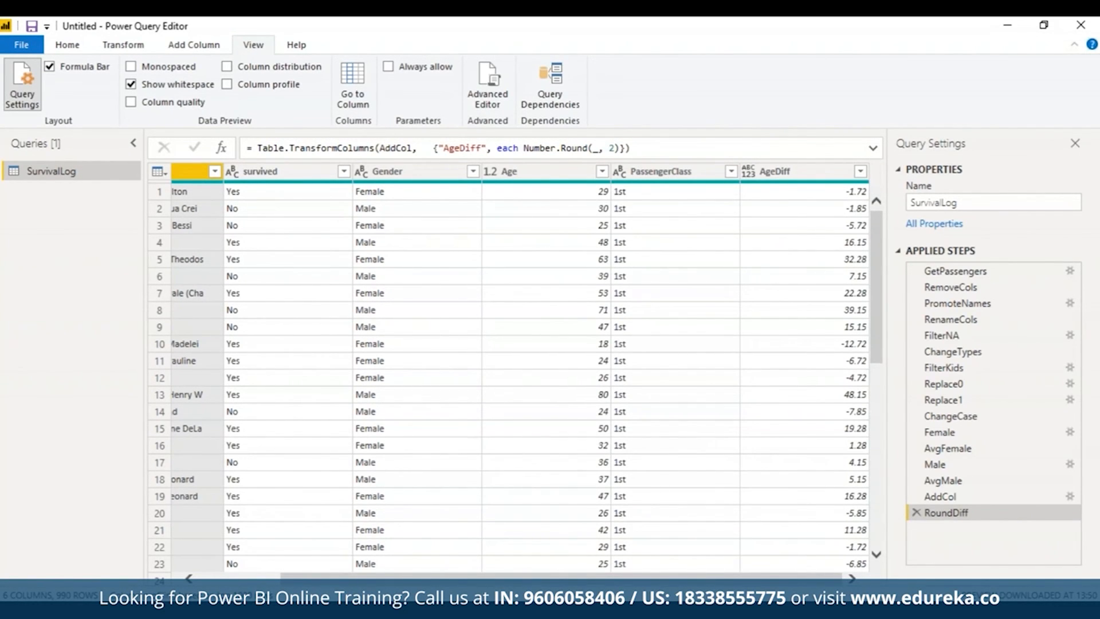
Step: Inspect the result of the AvgMale applied step and return to the RoundDiff step
mouse_move(760, 578)
left_mouse_down()
mouse_move(678, 585)
mouse_move(759, 584)
left_mouse_up()
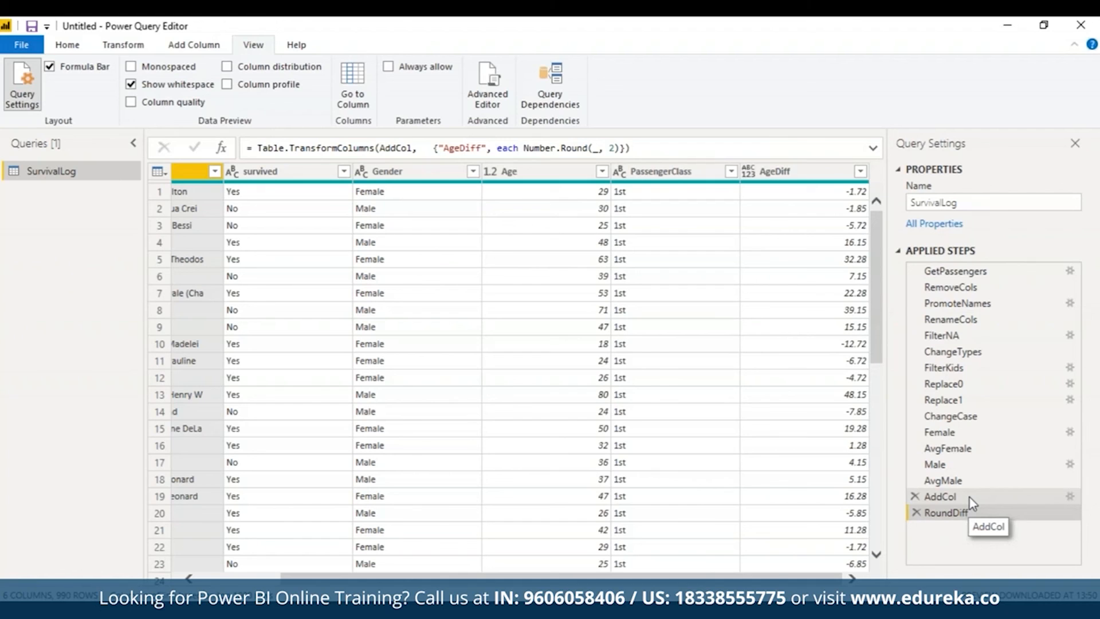
left_click(967, 479)
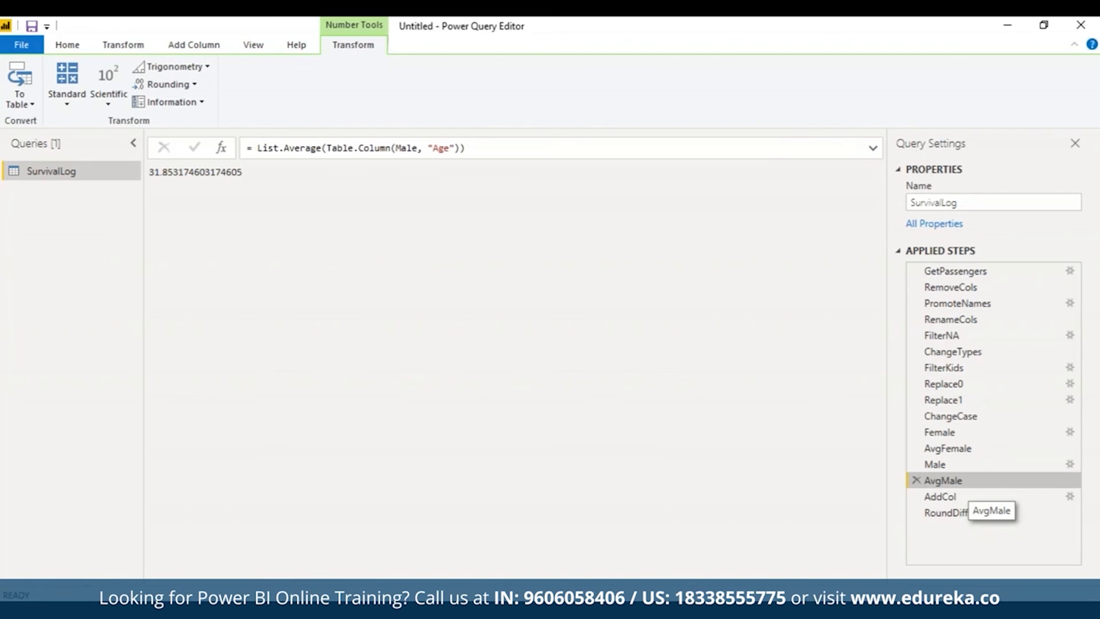
left_click(946, 512)
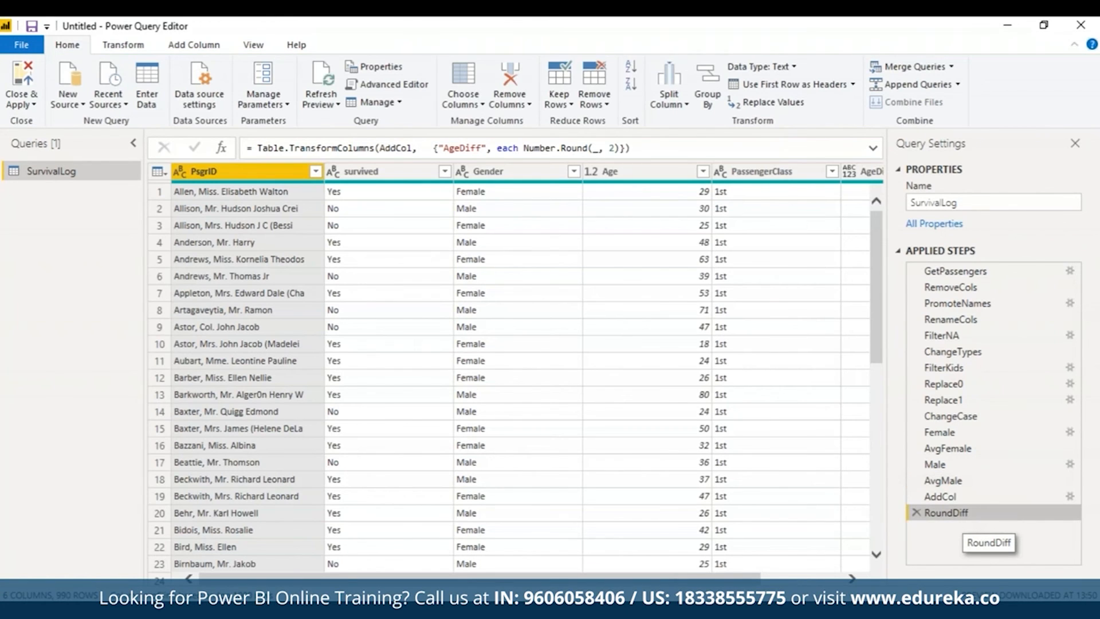